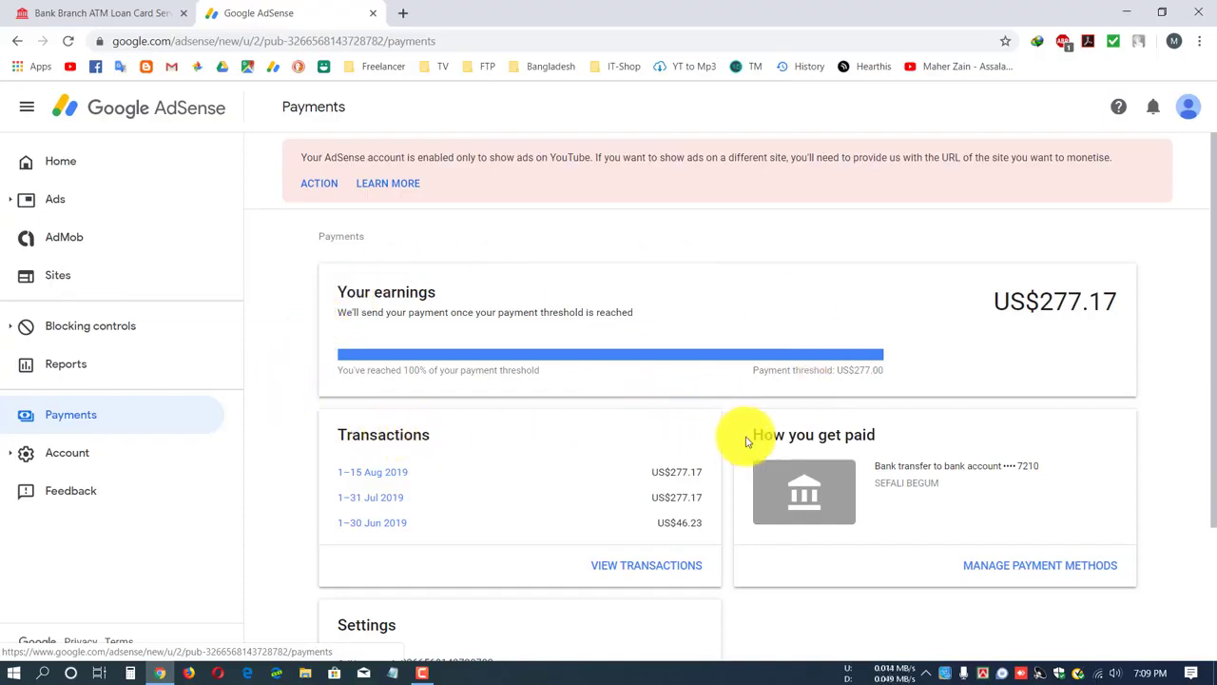
- Open the AdSense payment methods and start adding a payment method with new wire transfer details
scroll(1040, 478, down, 1)
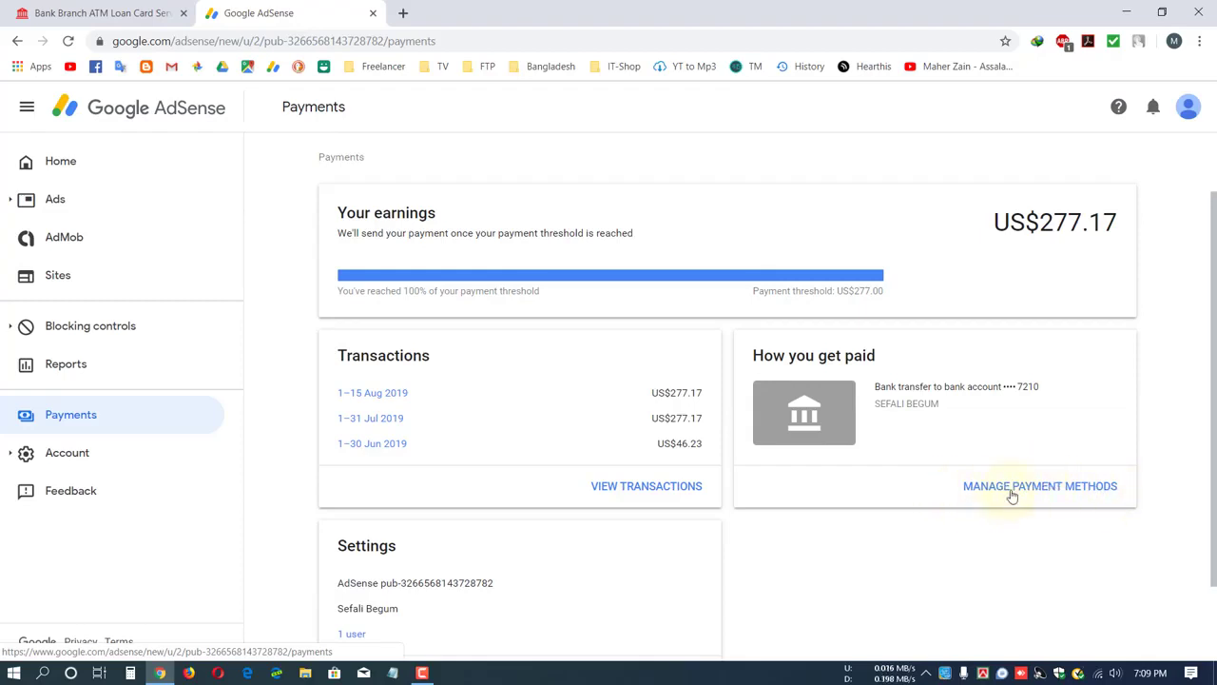
click(1013, 490)
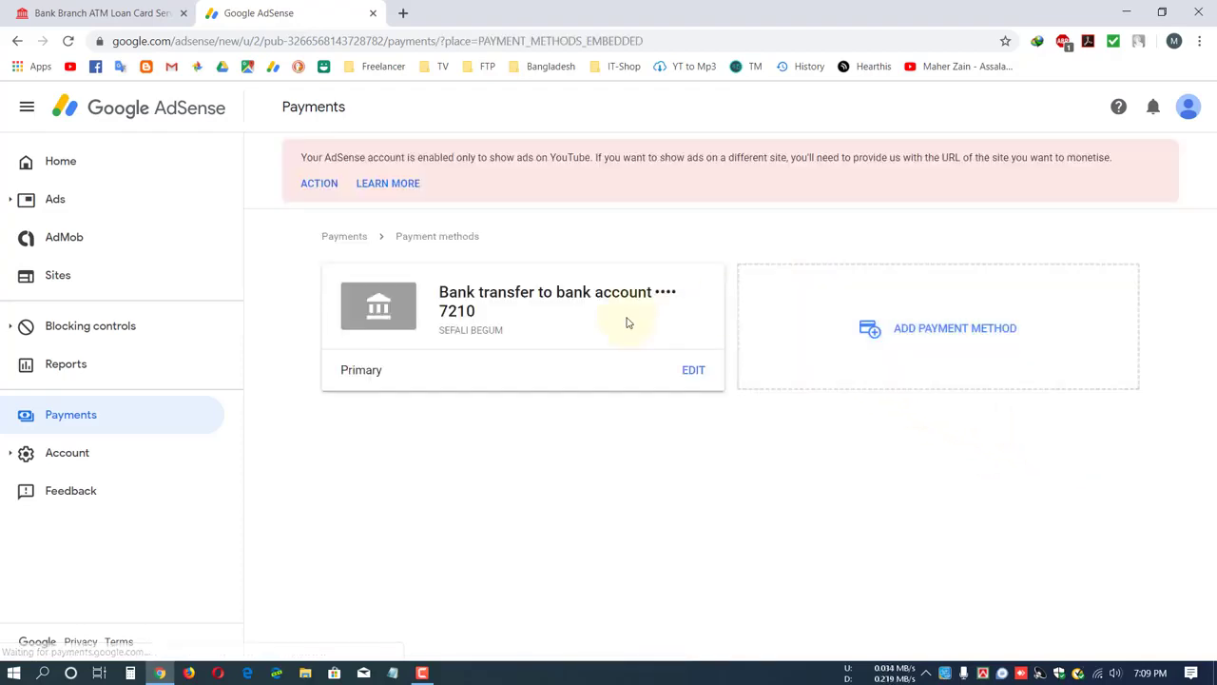
drag(503, 318, 441, 272)
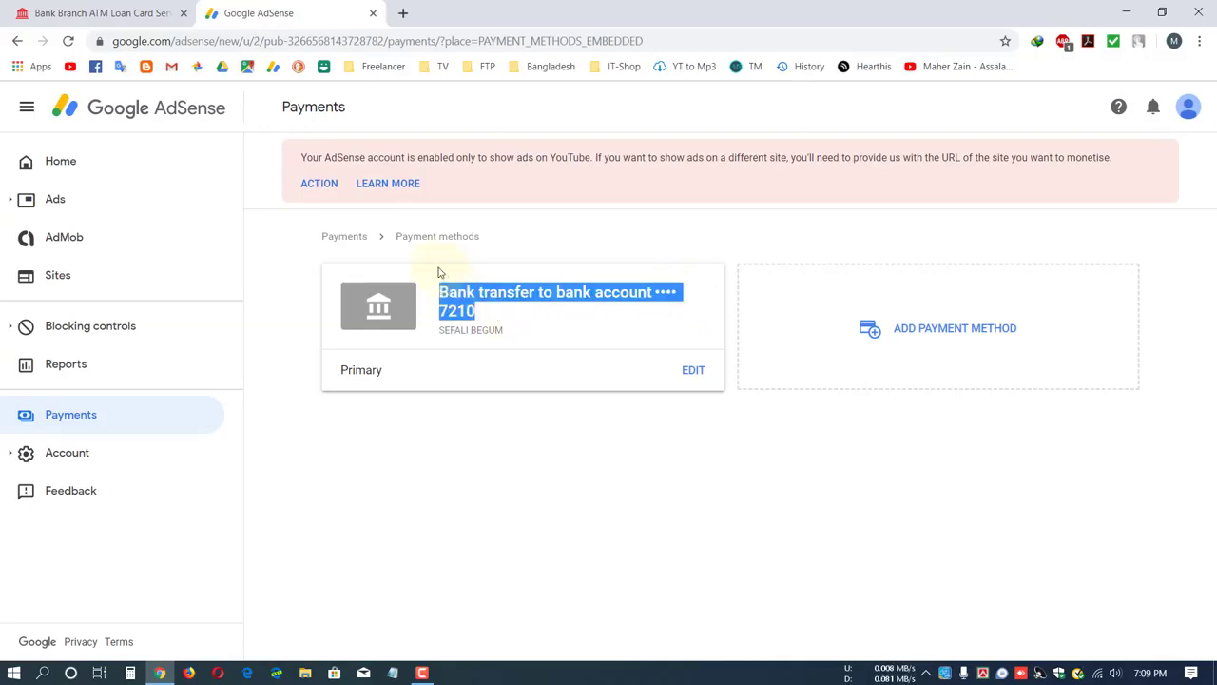
click(685, 311)
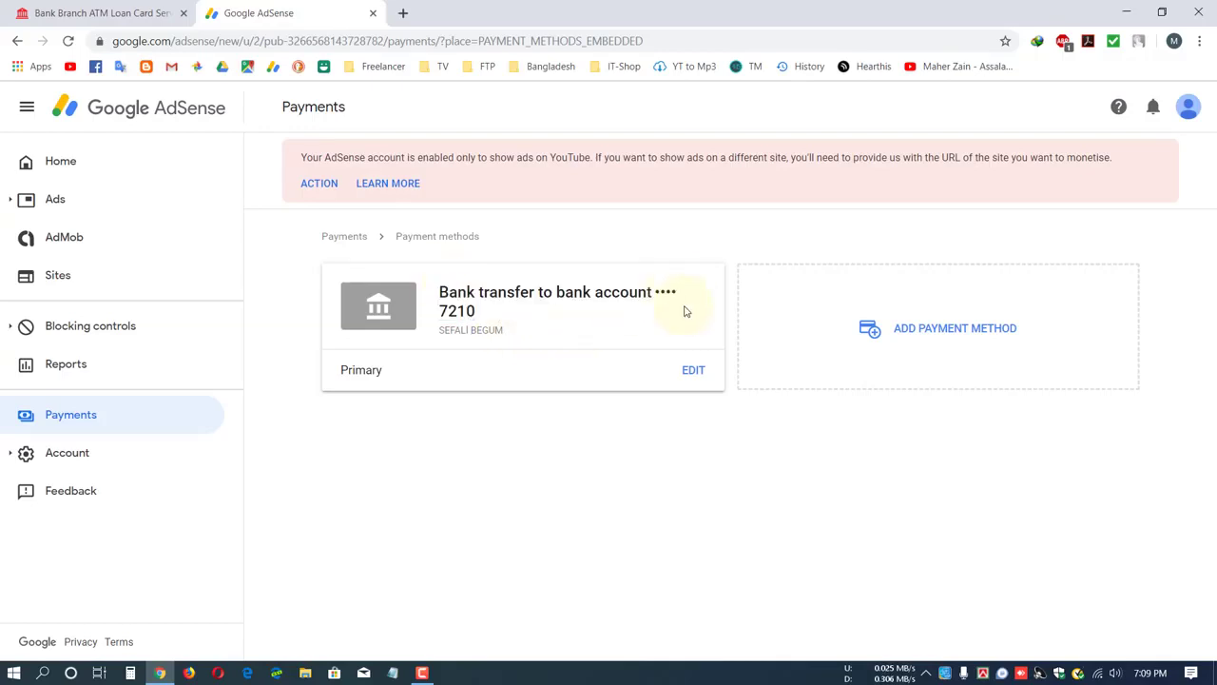
click(958, 340)
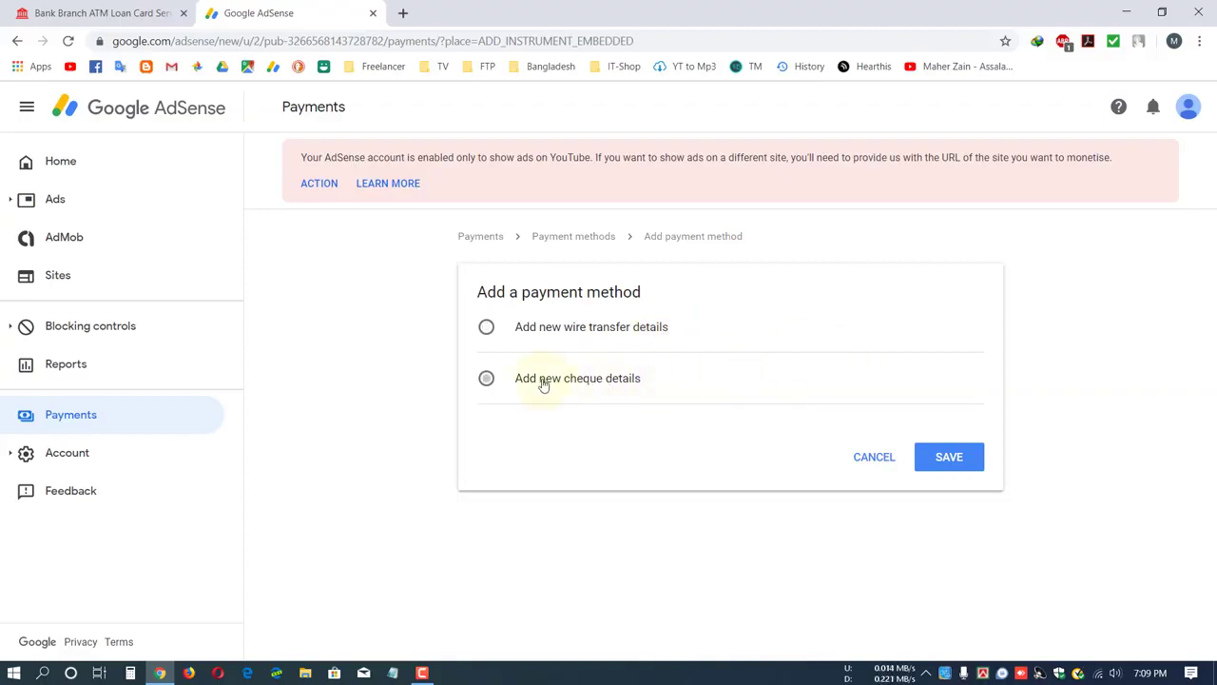
click(563, 327)
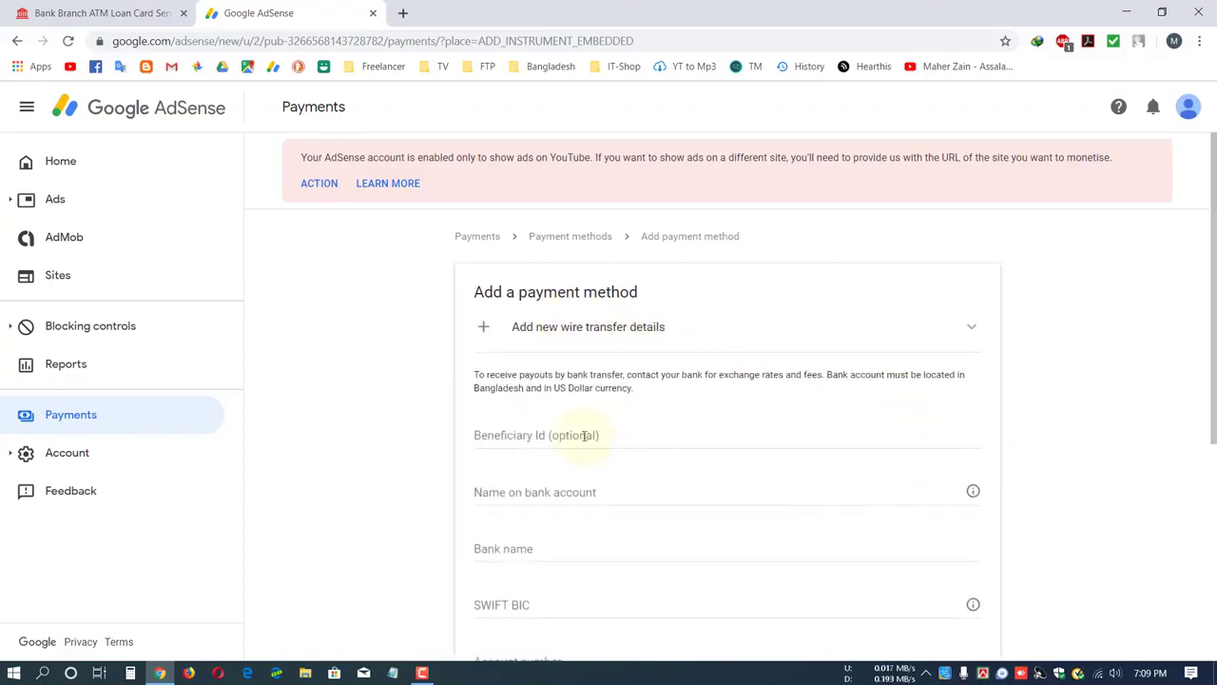
- Examine the beneficiary ID and name on bank account fields of the wire transfer form without filling them in
scroll(616, 419, down, 2)
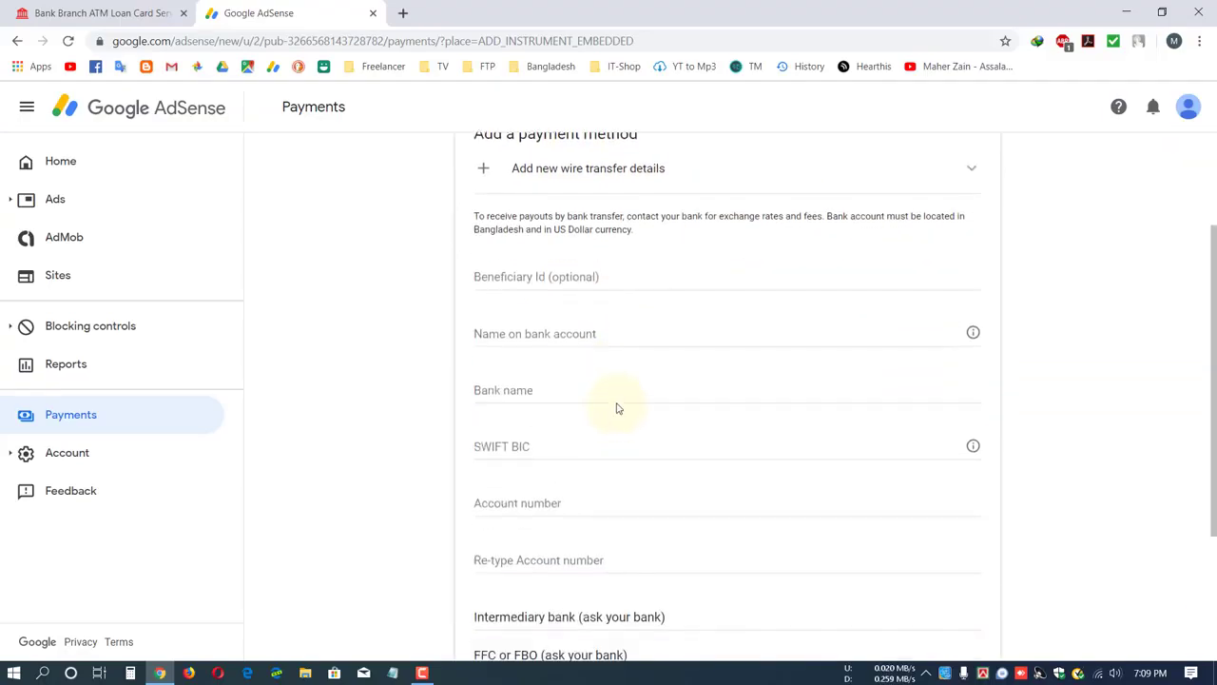
click(598, 276)
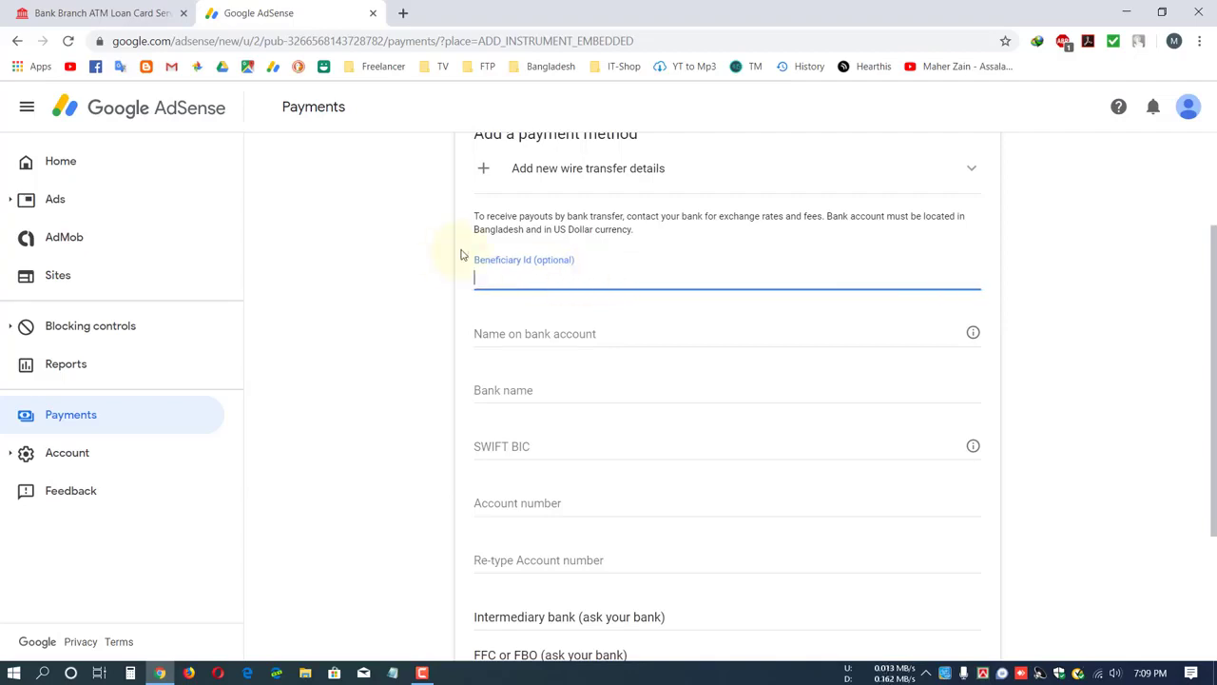
click(517, 339)
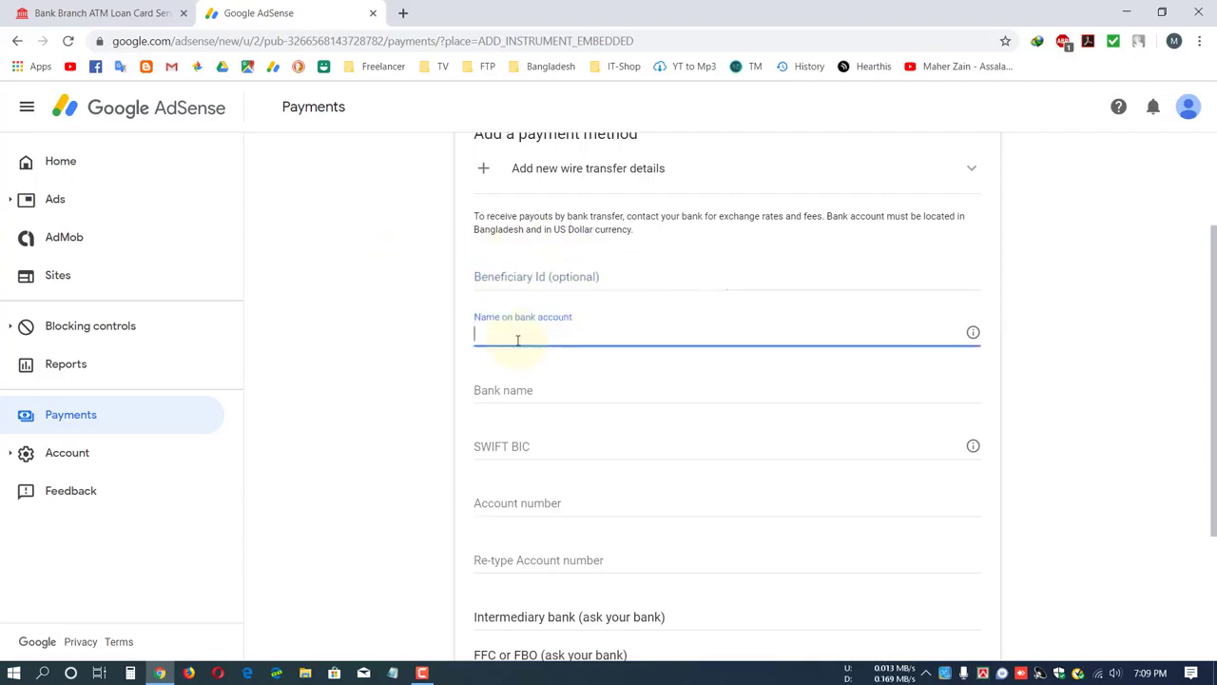
click(570, 328)
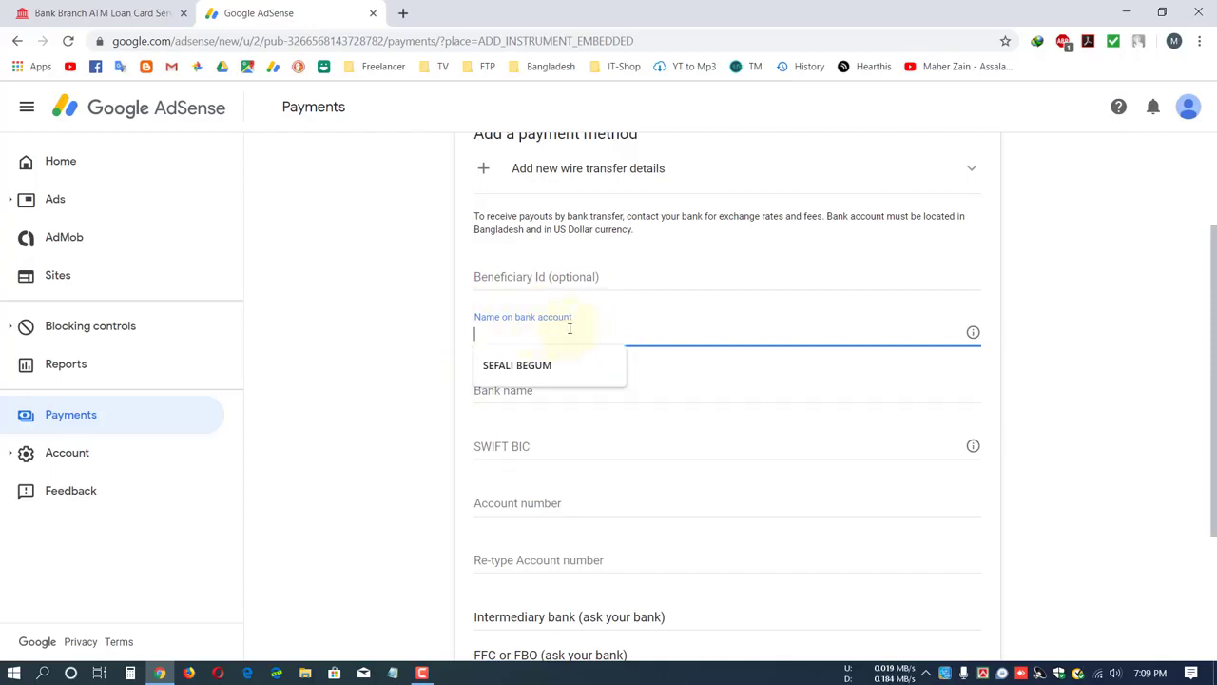
click(427, 298)
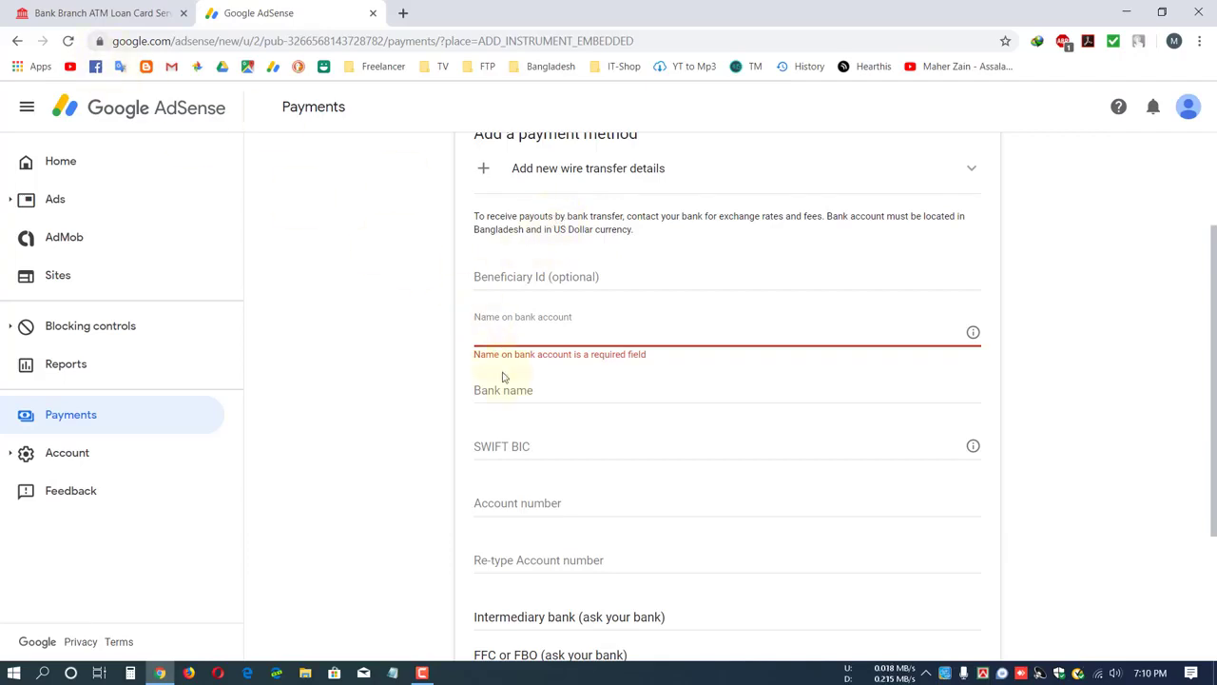
- Place the cursor in the wire transfer form's bank name field, then switch to BanksBD.org and open the Dutch-Bangla Bank Ltd page
click(477, 393)
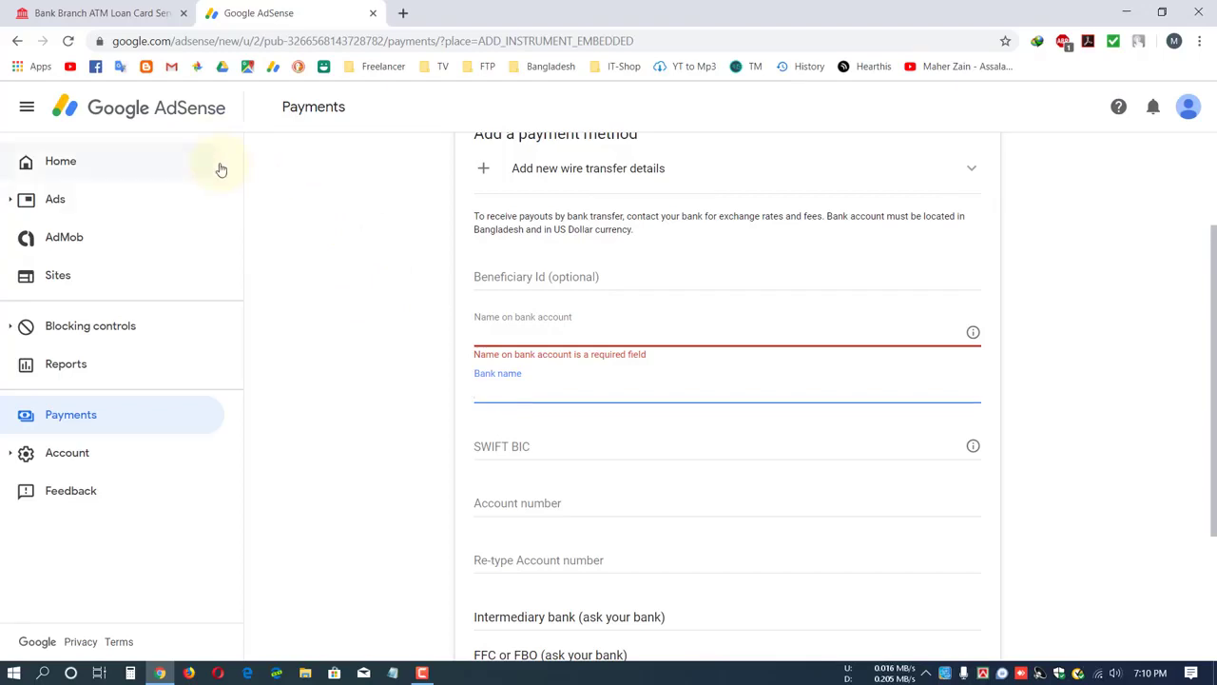
click(96, 8)
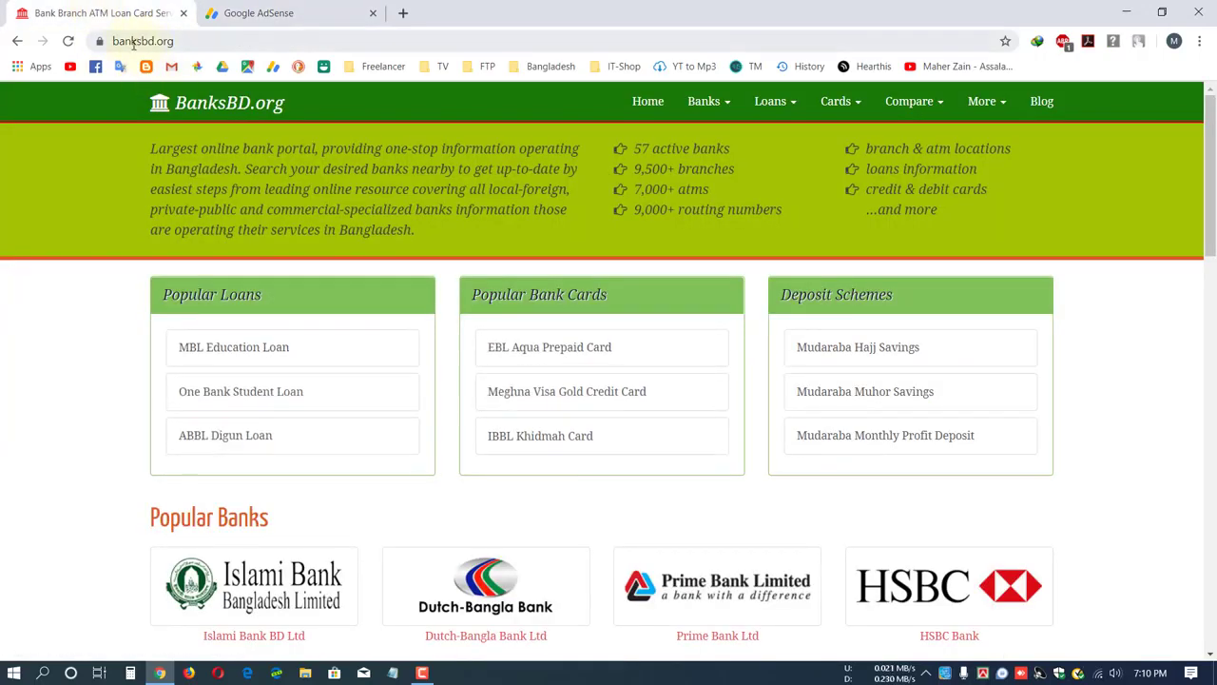
drag(112, 42, 247, 44)
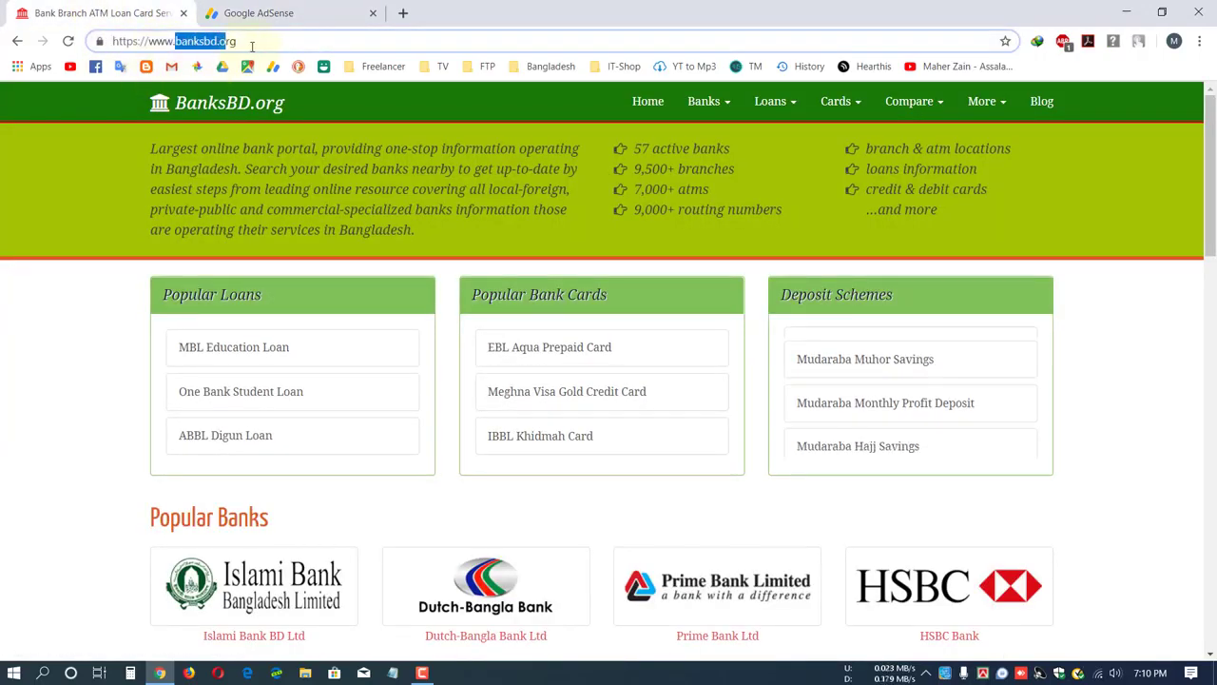
click(239, 41)
scroll(592, 396, down, 3)
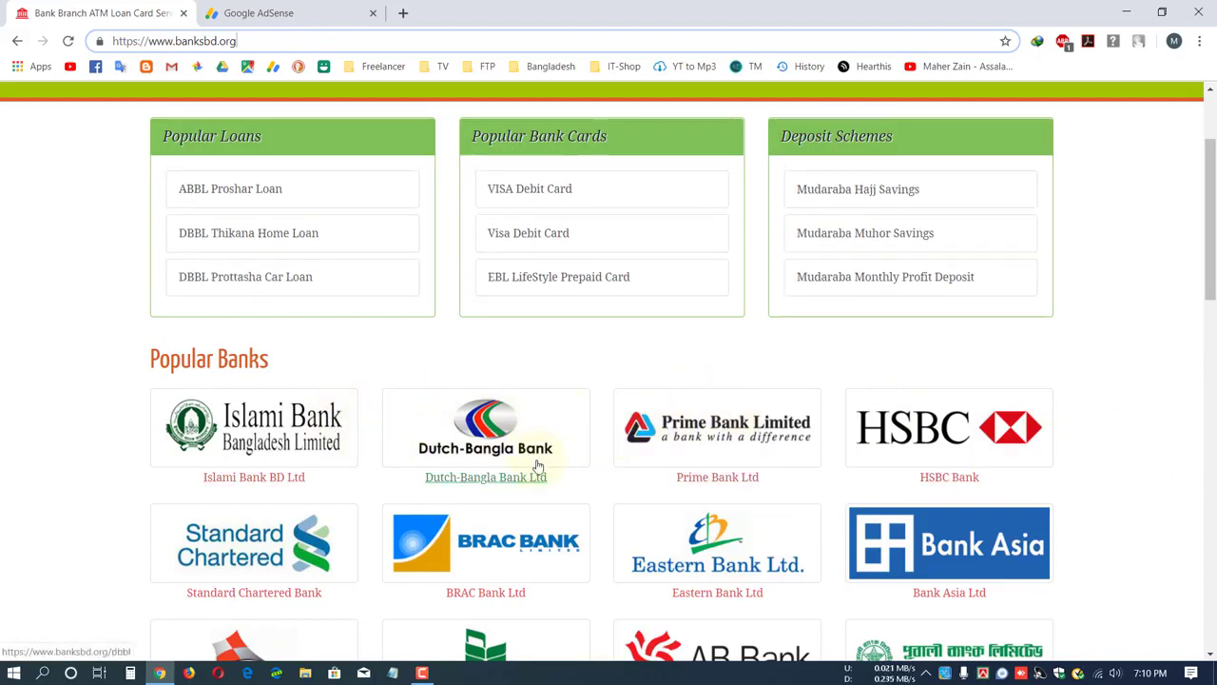
click(475, 468)
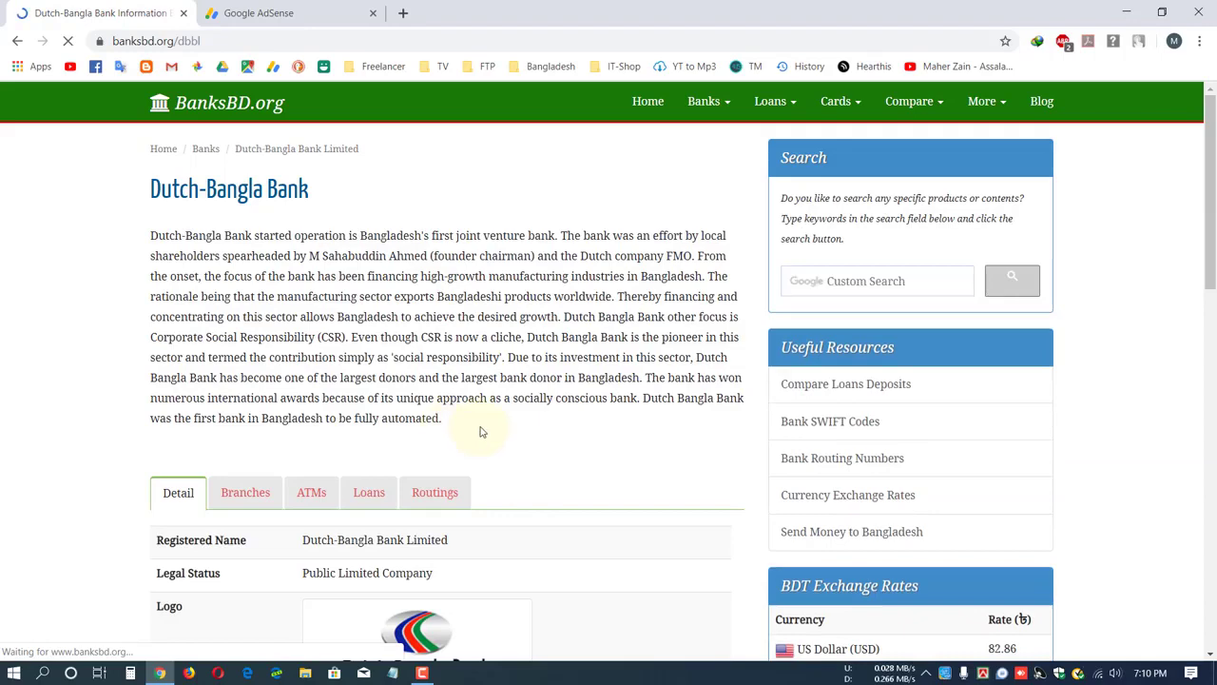
- Examine the Dutch-Bangla Bank page's introduction and detail table for the bank's registered name
scroll(480, 432, down, 1)
scroll(121, 251, up, 1)
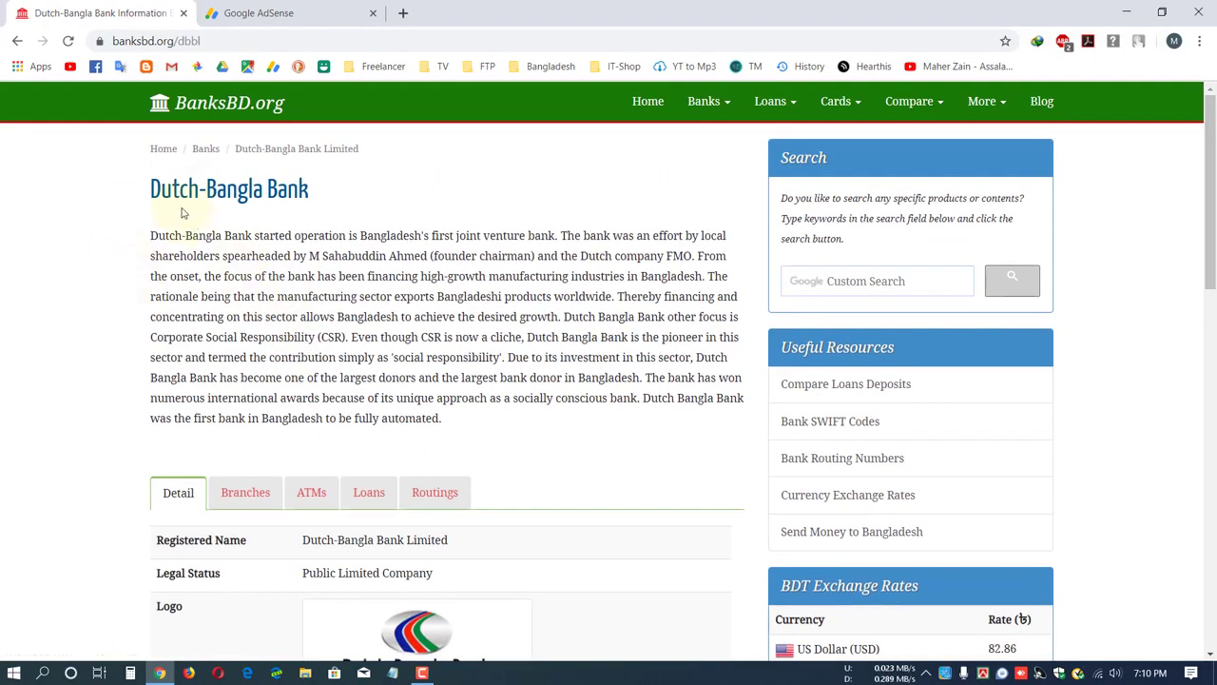
triple_click(302, 192)
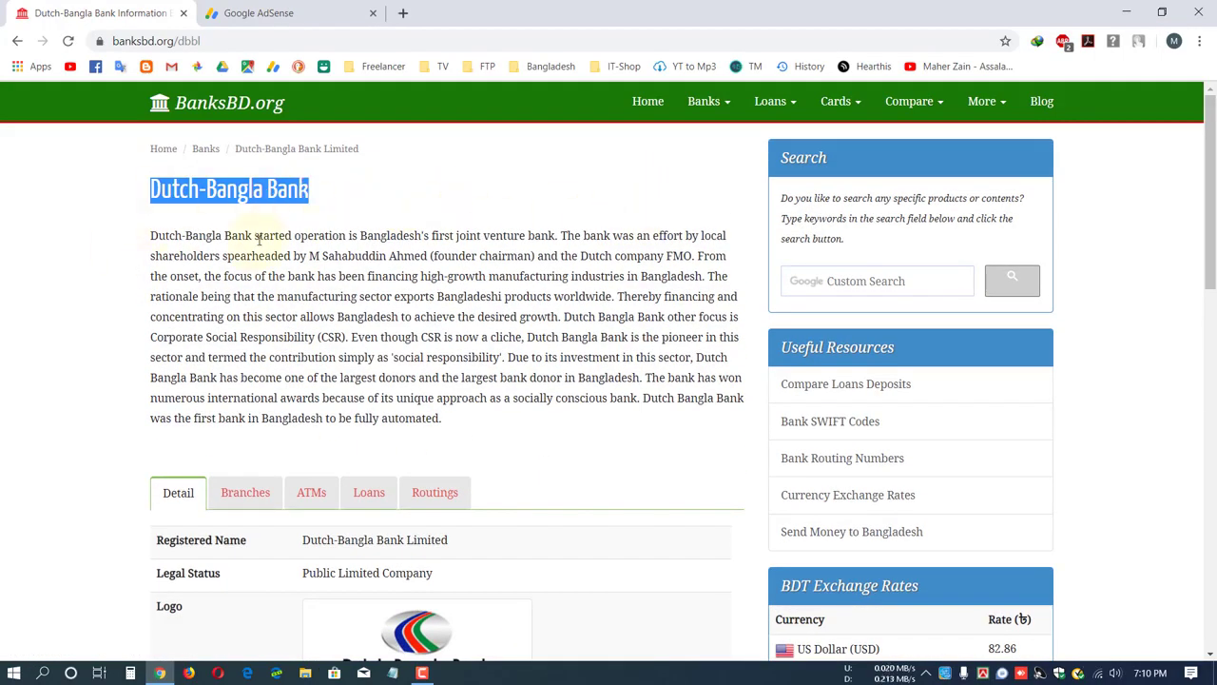
scroll(823, 437, down, 1)
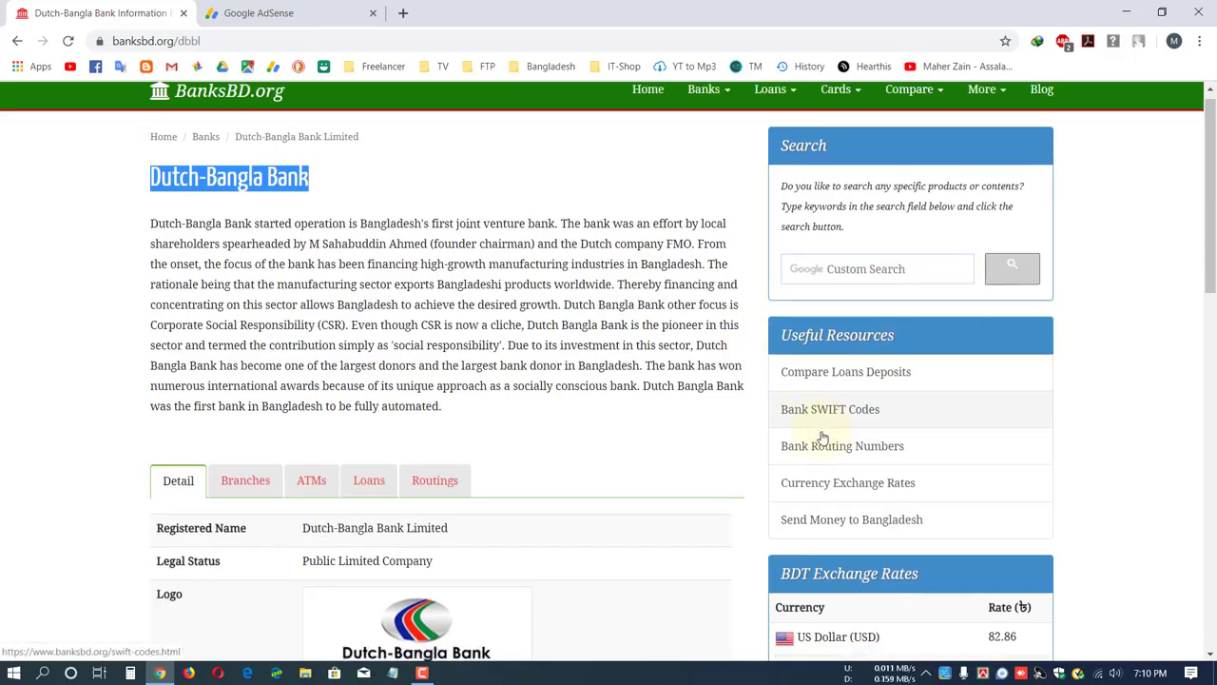
scroll(824, 438, down, 1)
scroll(824, 437, up, 3)
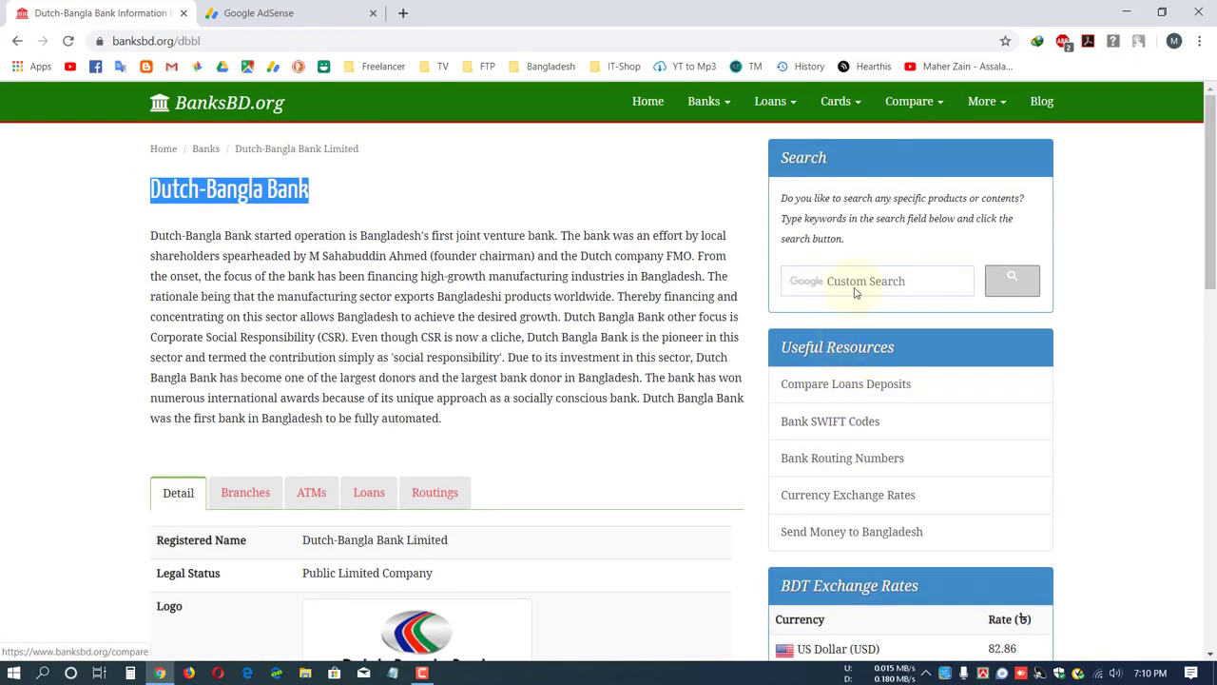
click(197, 251)
scroll(288, 273, down, 1)
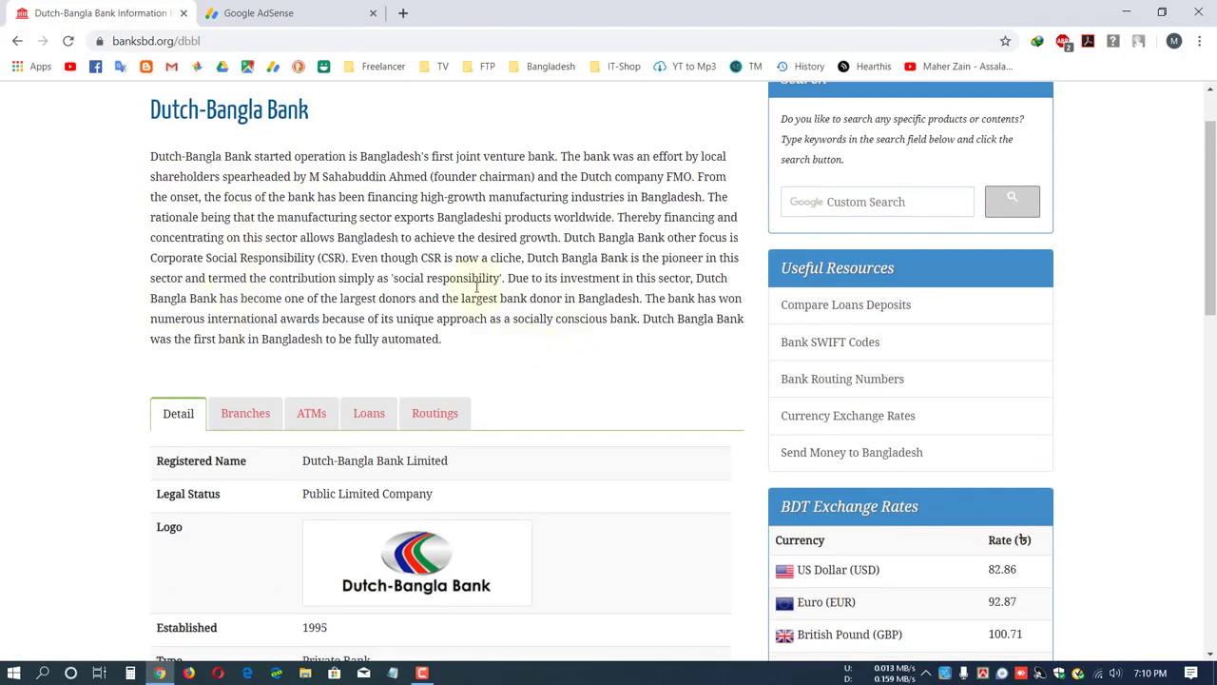
scroll(476, 290, down, 2)
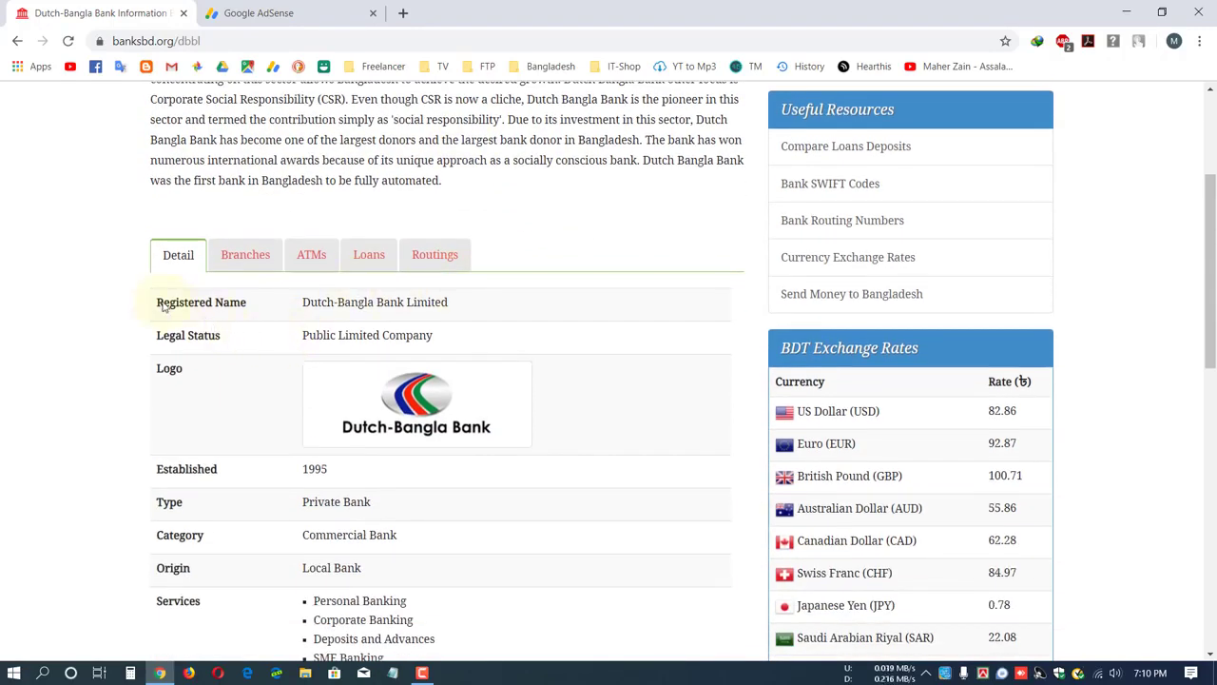
drag(154, 304, 246, 306)
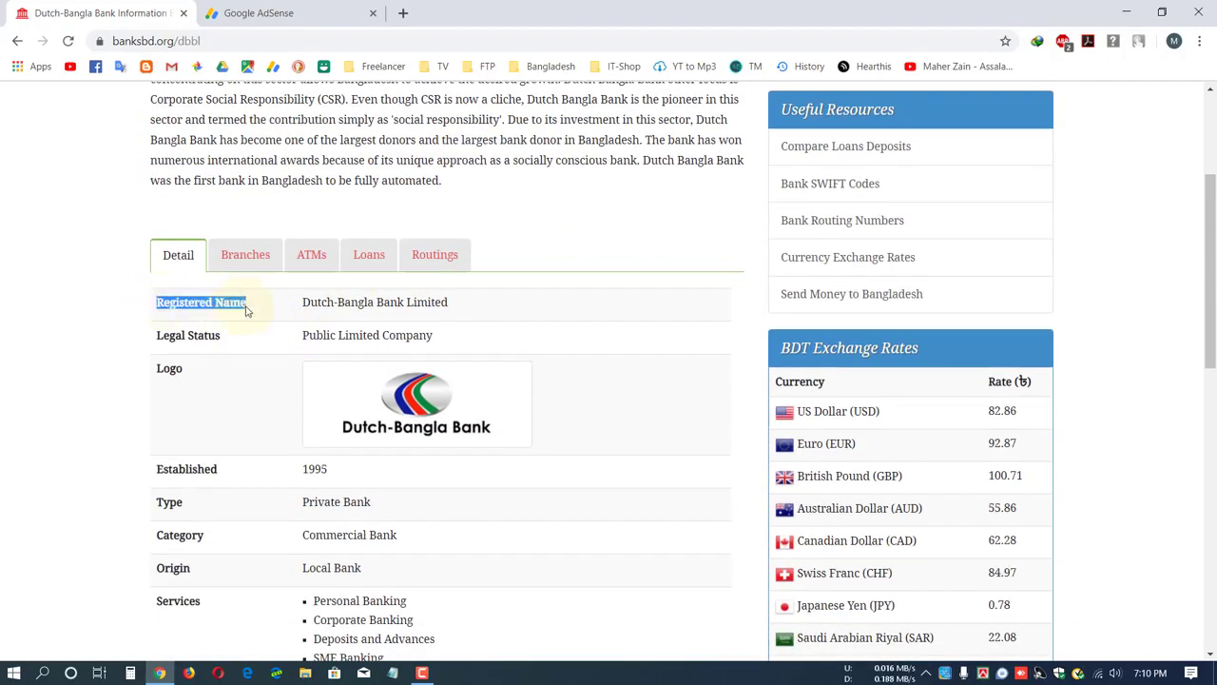
drag(452, 304, 308, 304)
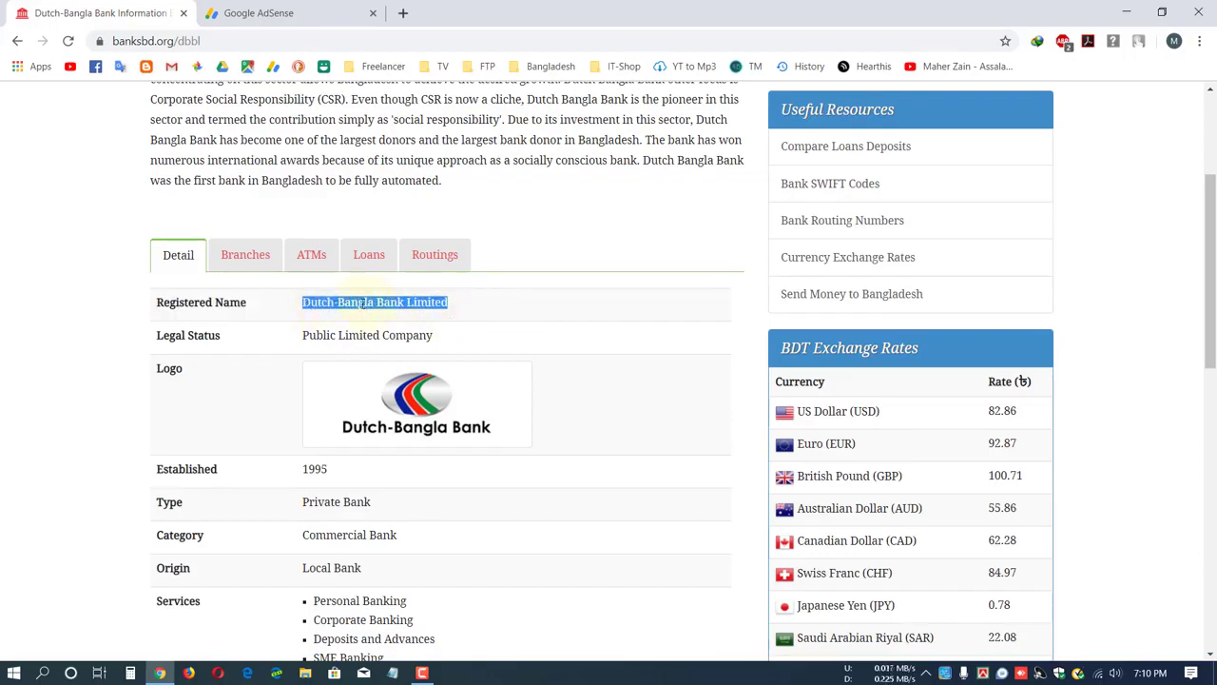
click(336, 301)
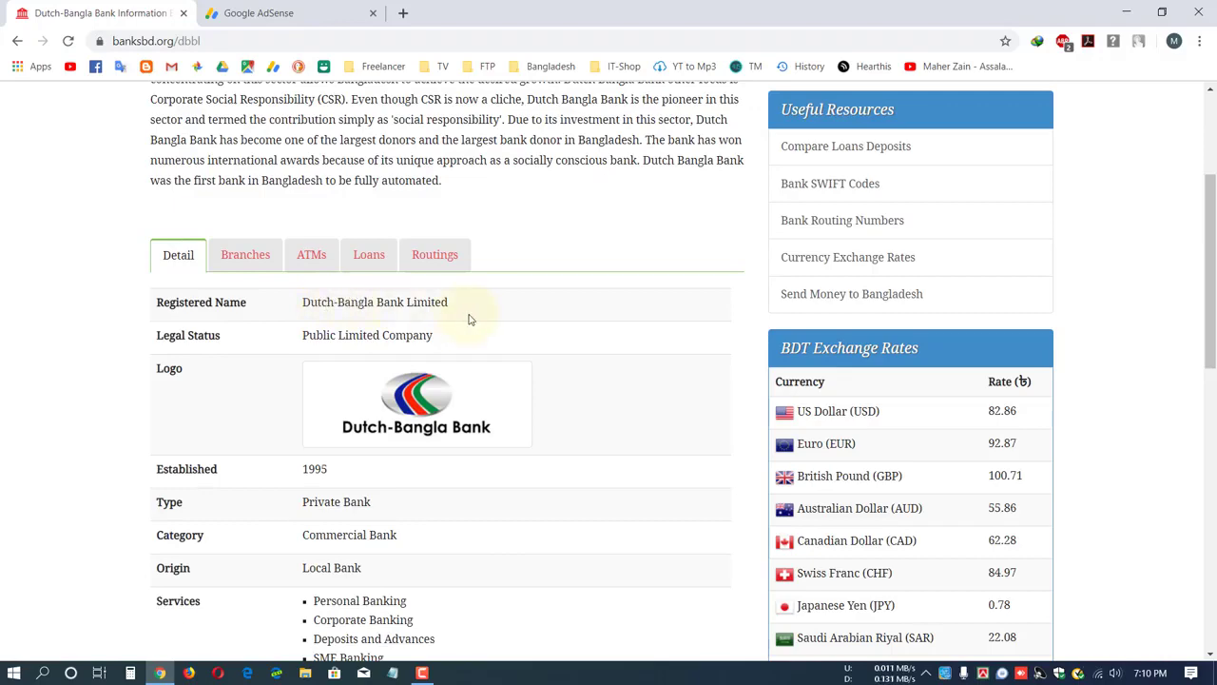
scroll(421, 307, down, 2)
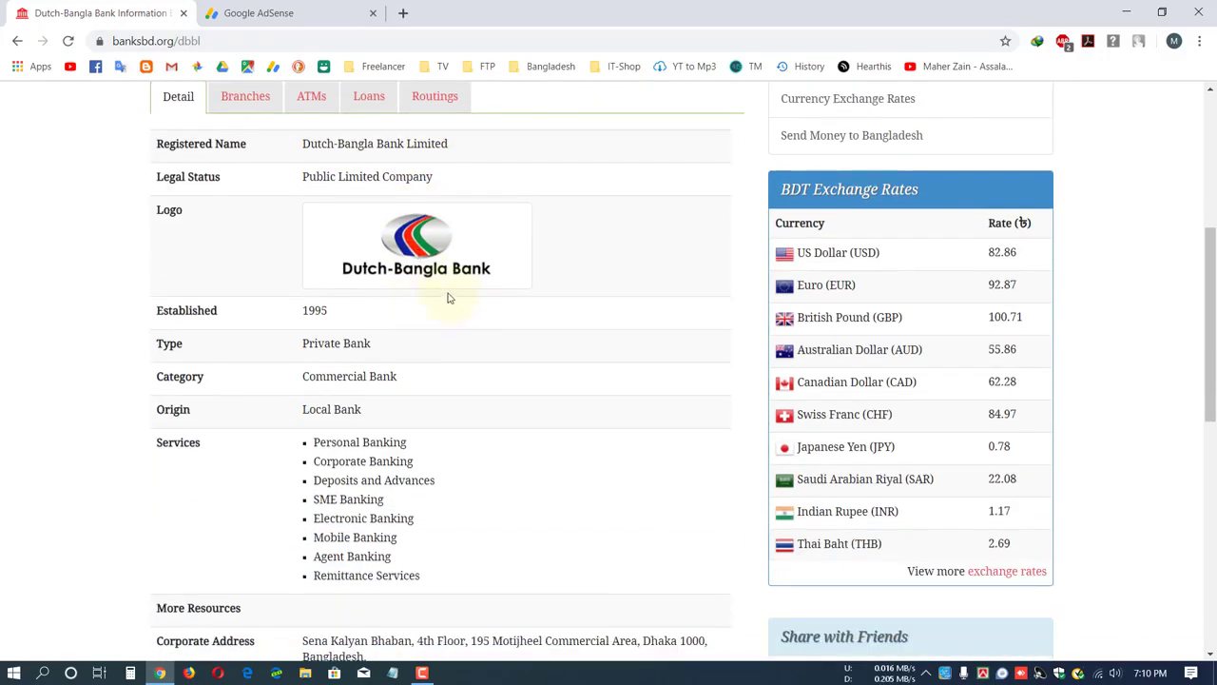
- Copy the registered name Dutch-Bangla Bank Limited from the bank's details into the bank name field of the AdSense wire transfer form
scroll(461, 342, up, 3)
drag(449, 383, 300, 381)
key(ctrl+c)
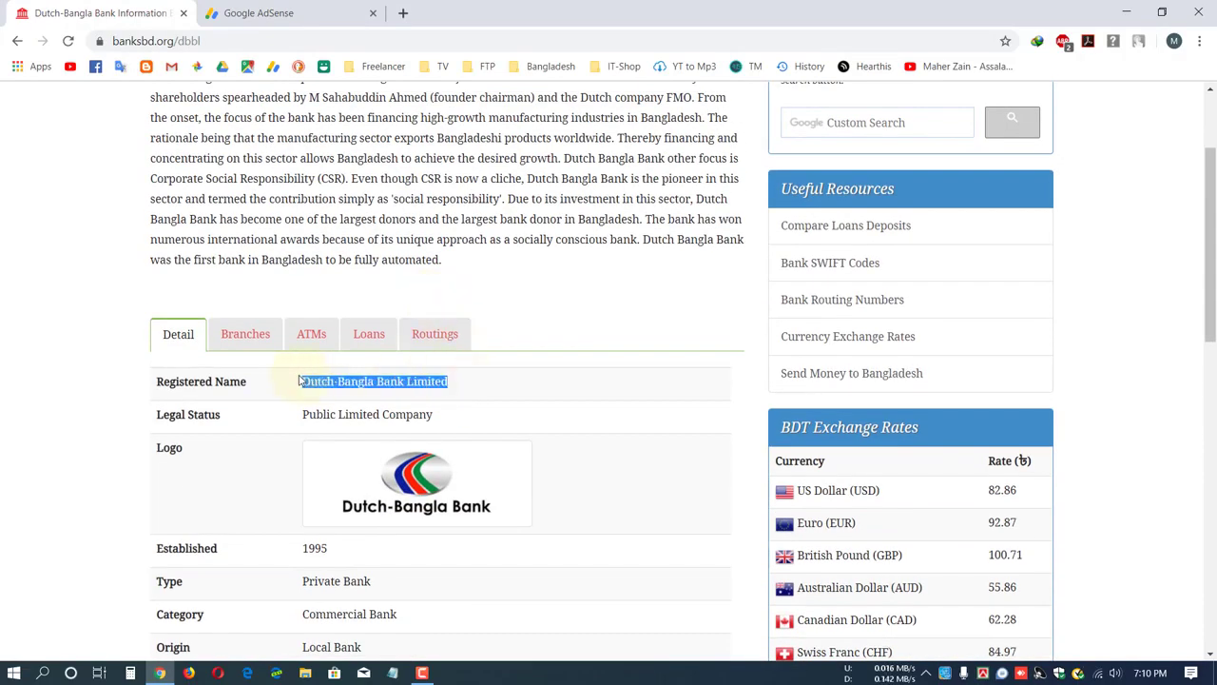
click(309, 19)
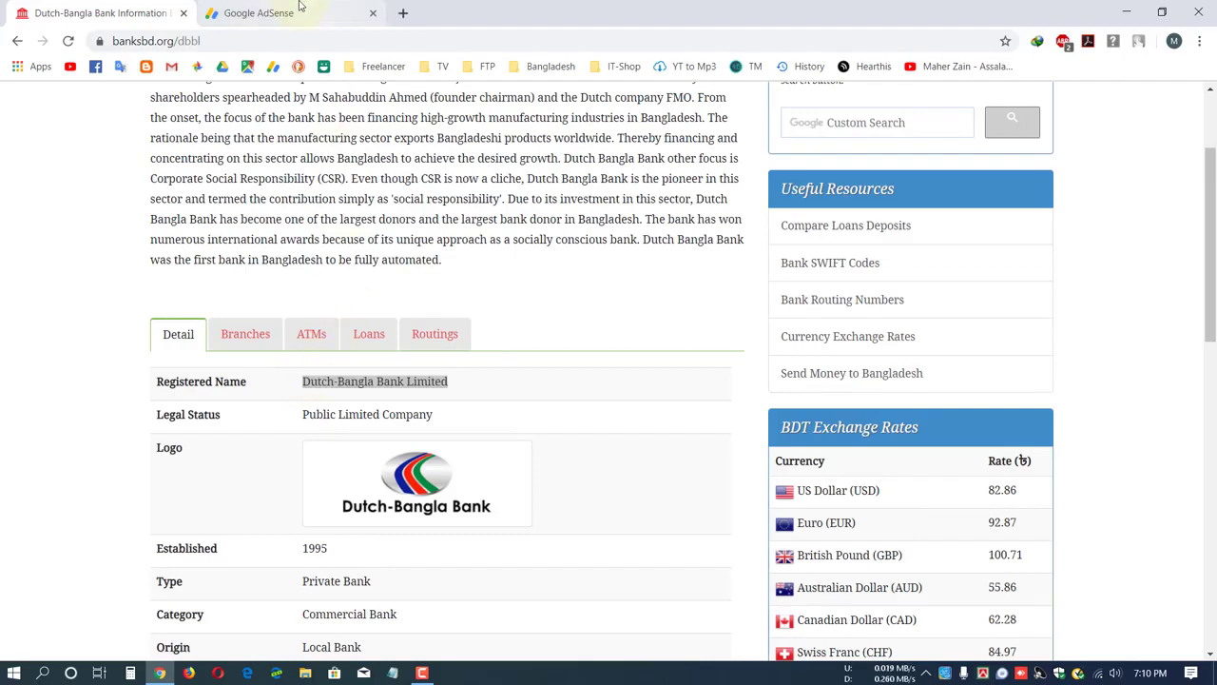
key(ctrl+v)
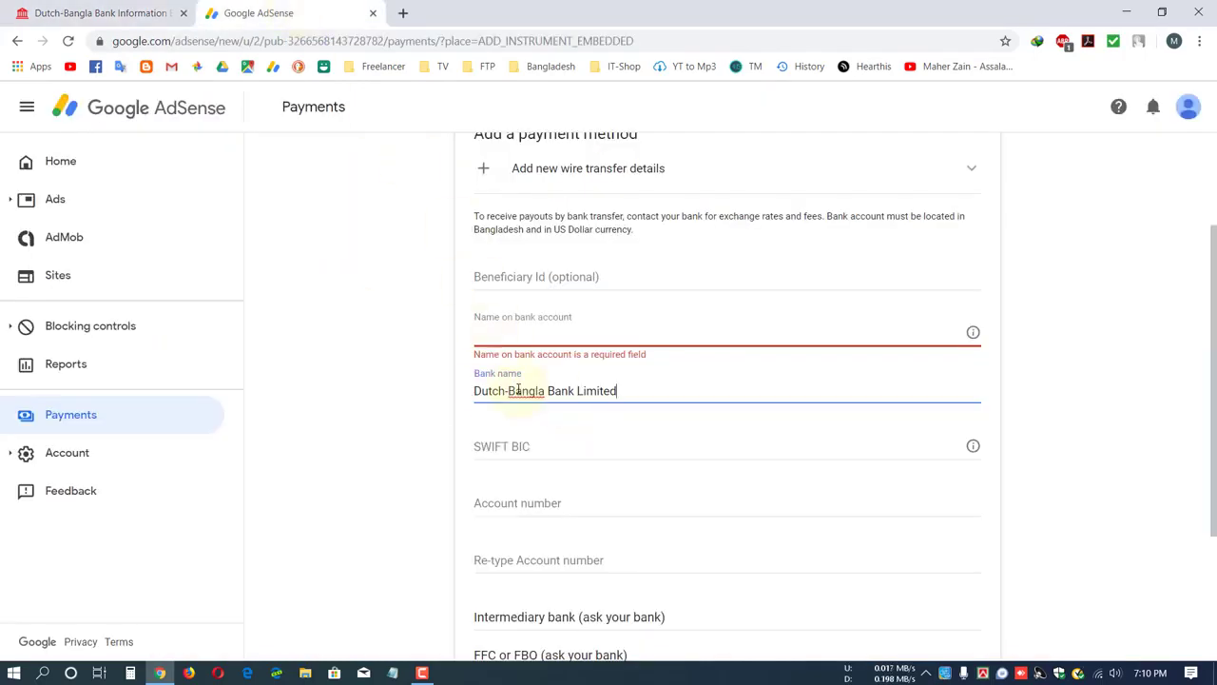
click(351, 337)
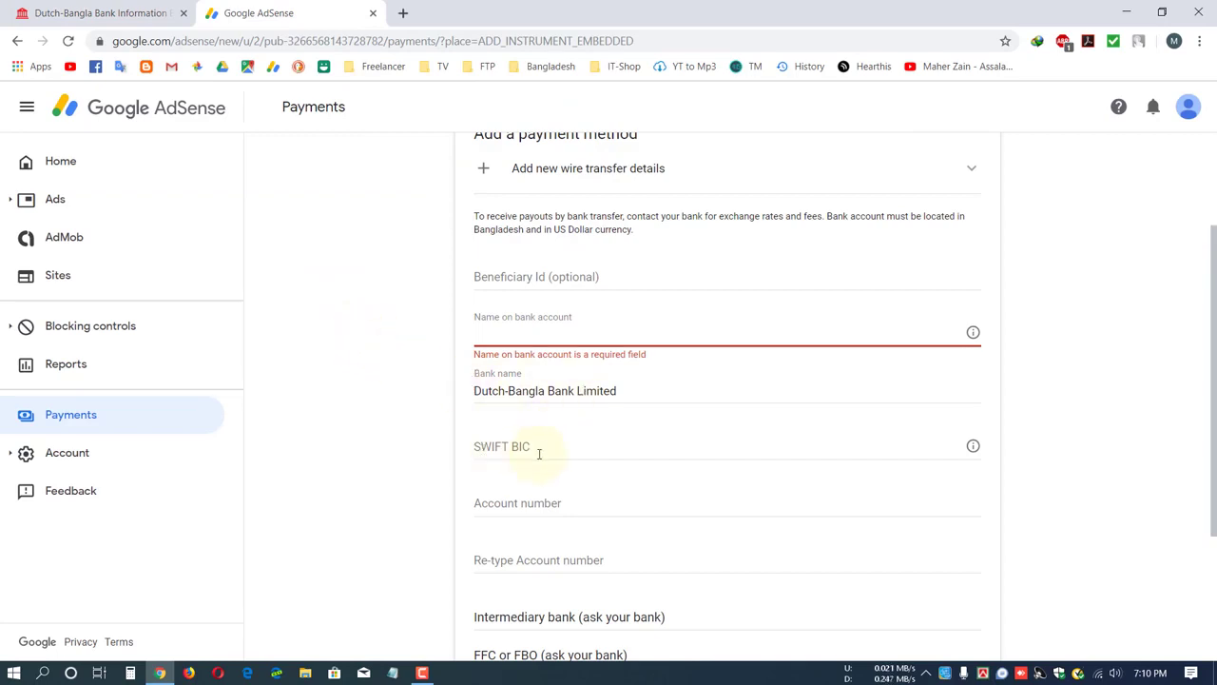
- Return to the Dutch-Bangla Bank page on BanksBD.org and select the SWIFT code DBBLBDDH in its details
click(105, 12)
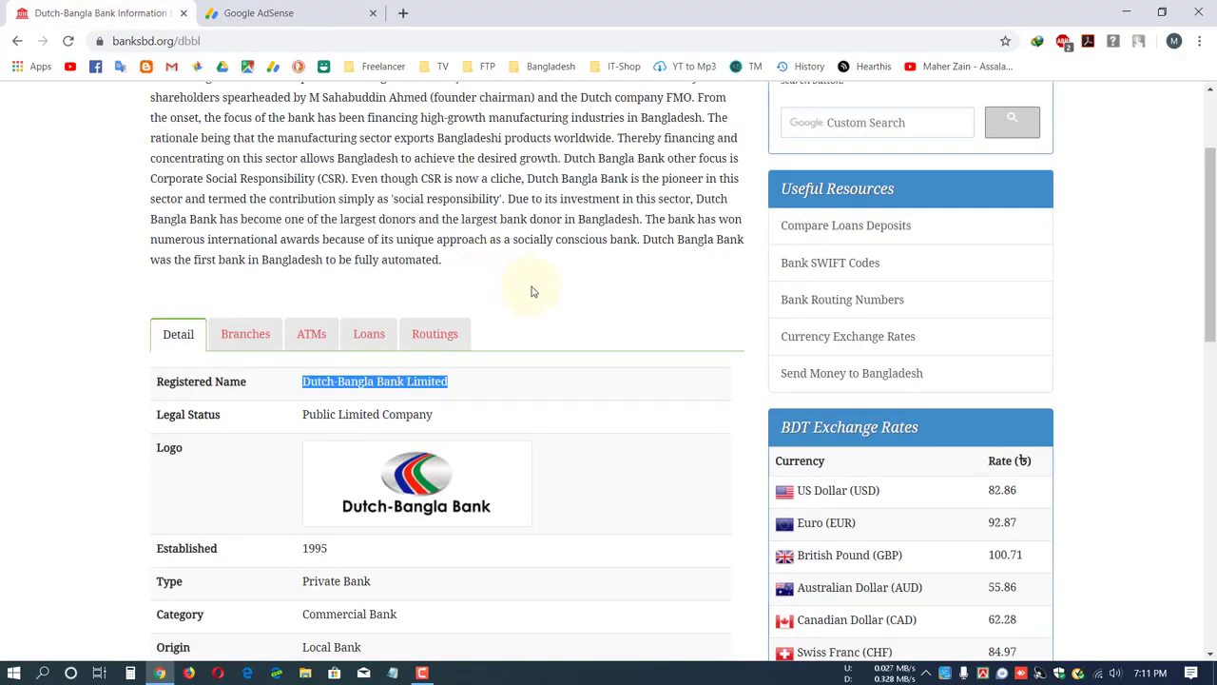
scroll(537, 298, down, 2)
scroll(537, 298, down, 5)
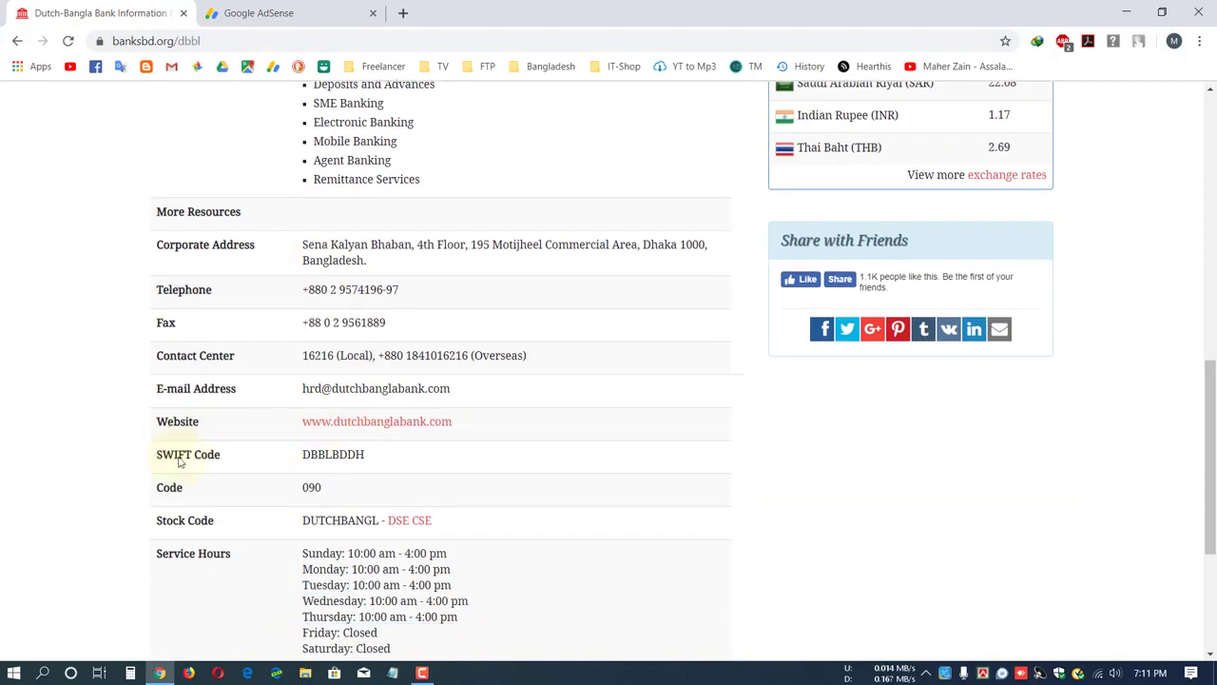
drag(179, 460, 283, 454)
click(404, 458)
click(328, 455)
drag(158, 456, 399, 459)
click(411, 457)
drag(375, 456, 302, 456)
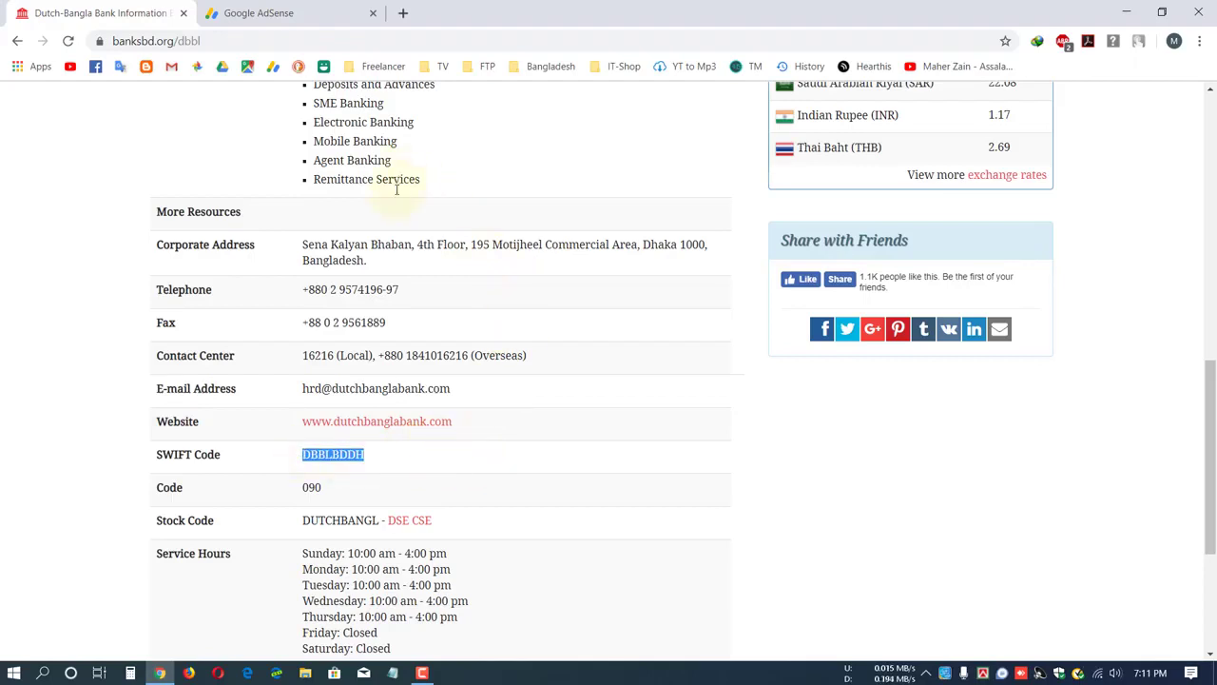
- Return to the AdSense wire transfer form and review its SWIFT BIC, account number and remaining fields
click(292, 14)
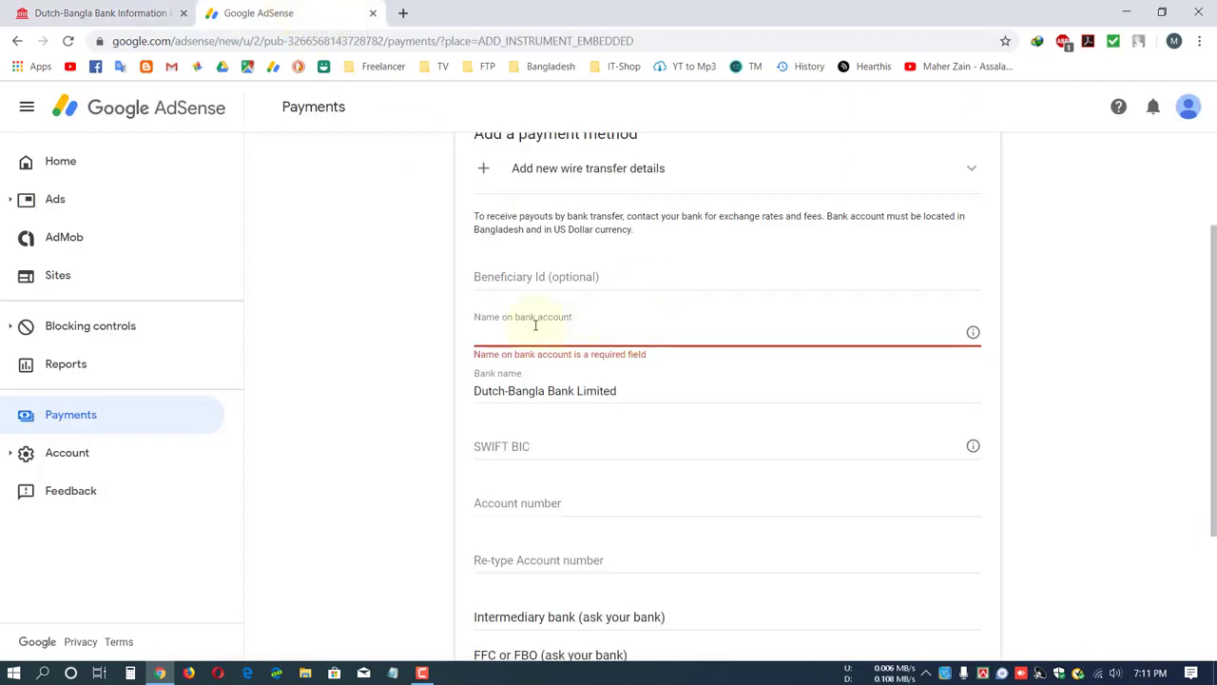
scroll(588, 451, down, 2)
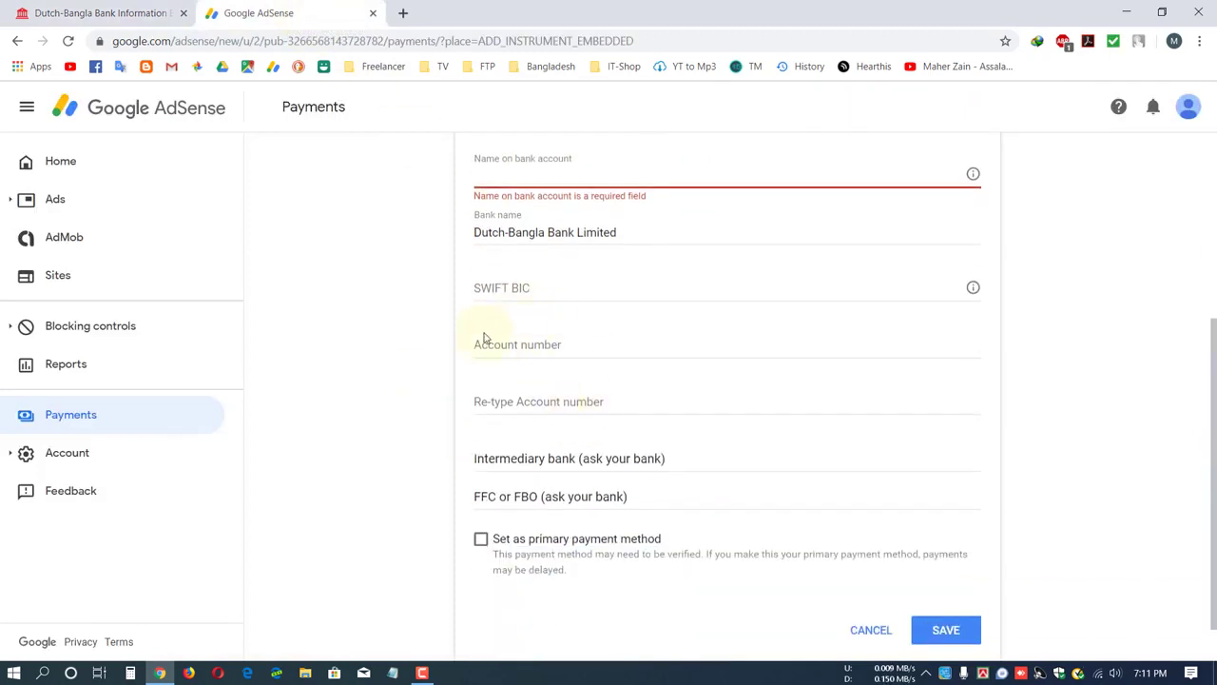
click(505, 285)
click(382, 299)
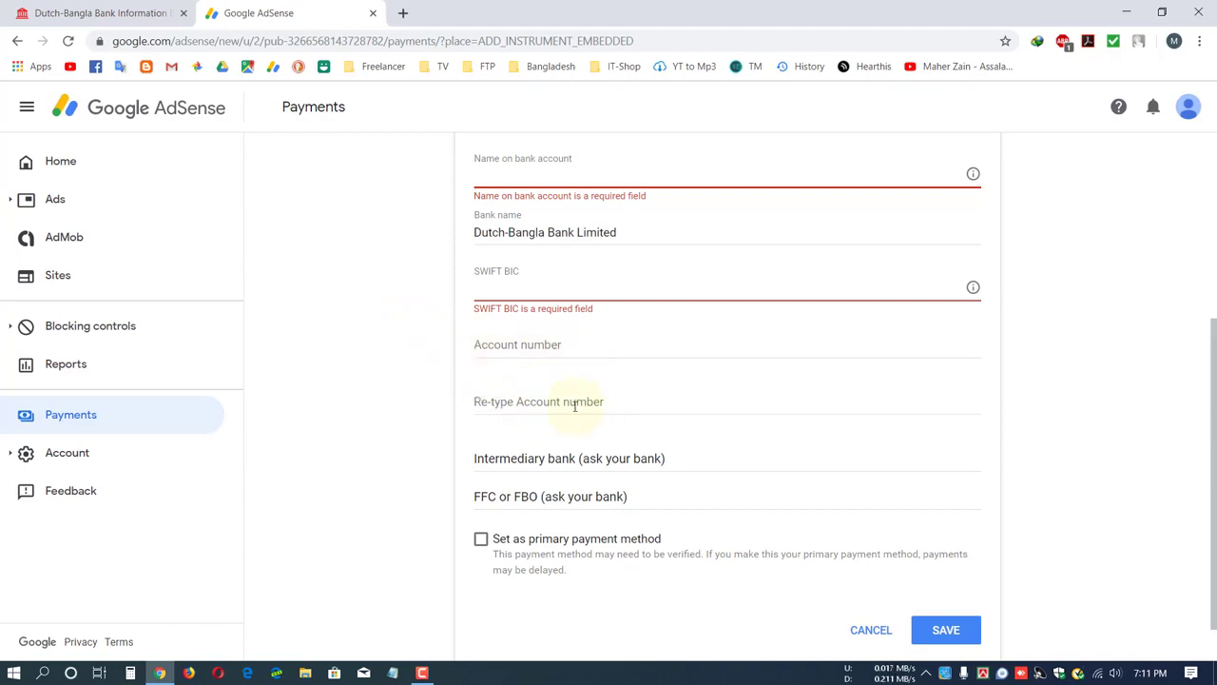
scroll(316, 394, down, 1)
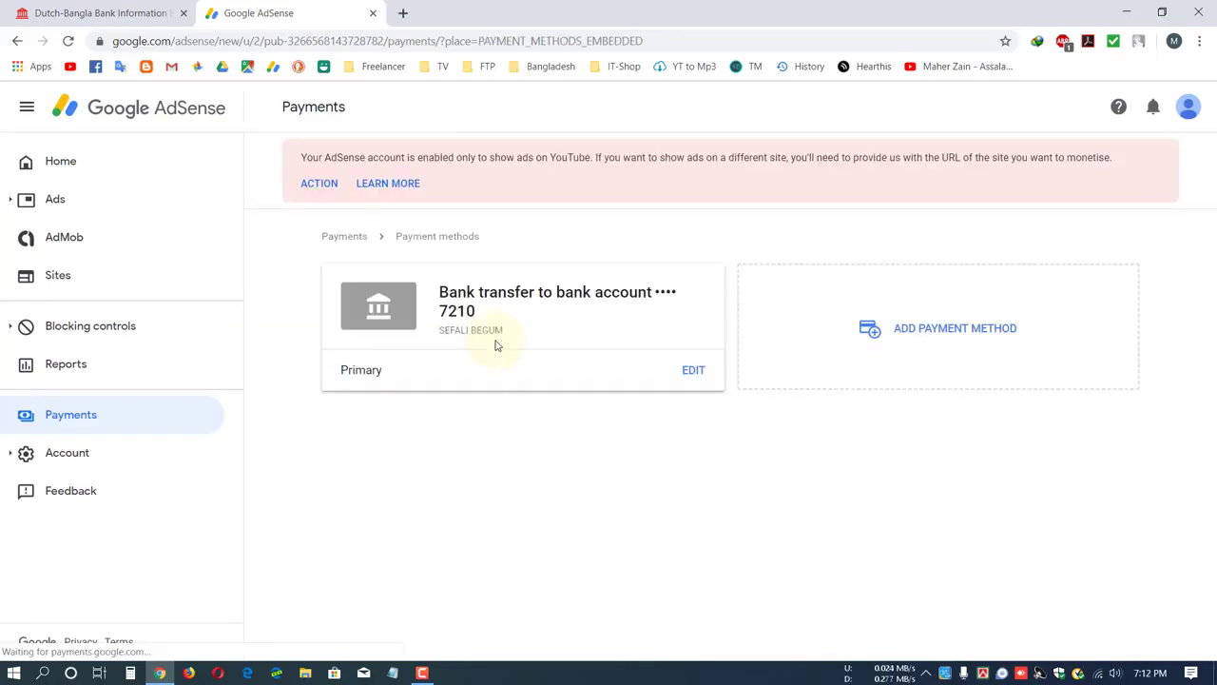
- Check the account holder's name and the primary status on the bank transfer entry in the payment methods
triple_click(517, 327)
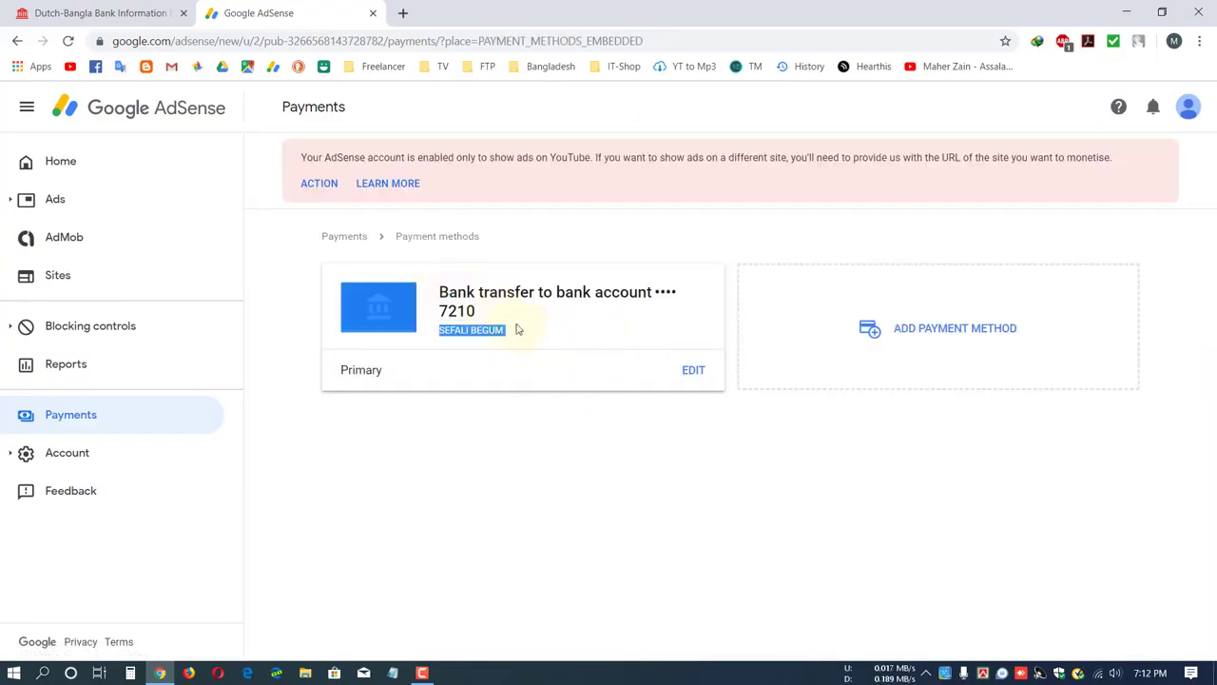
click(524, 332)
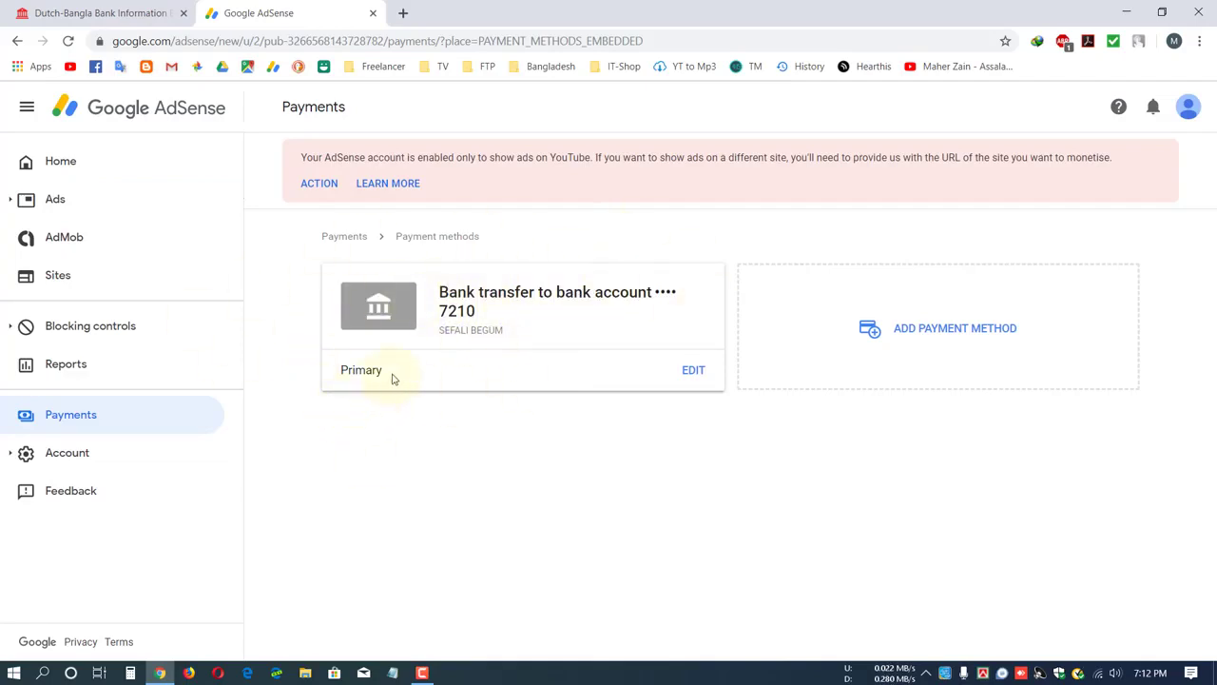
drag(387, 375, 333, 377)
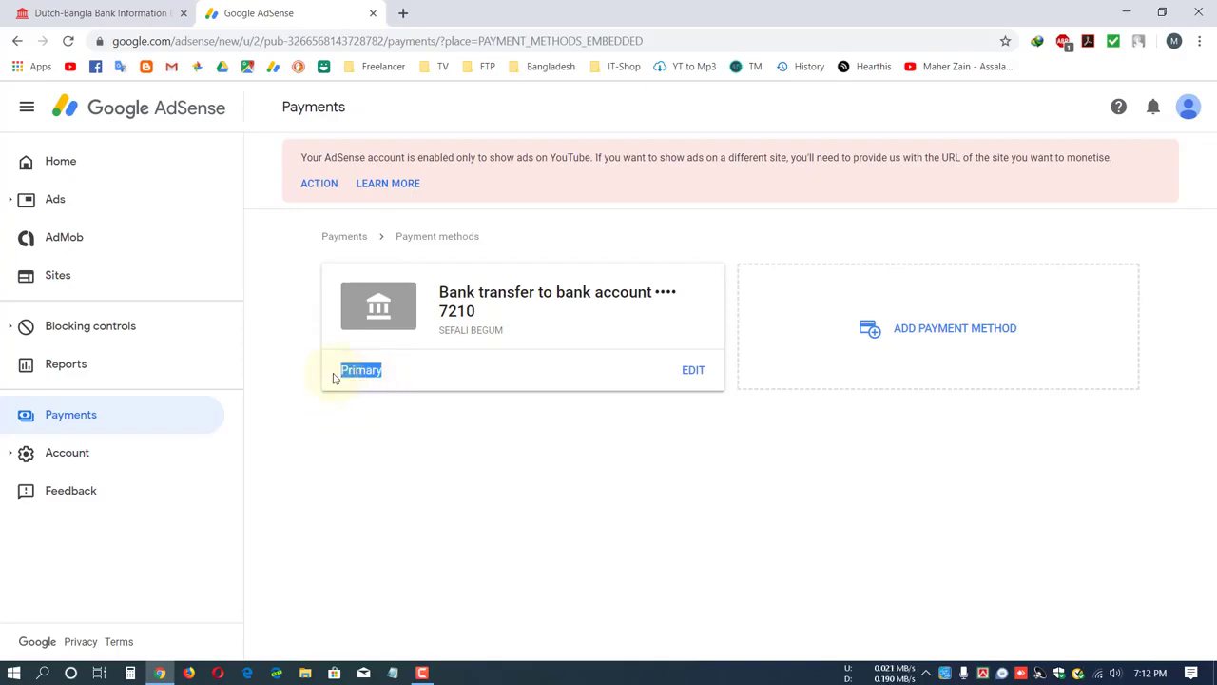
click(357, 372)
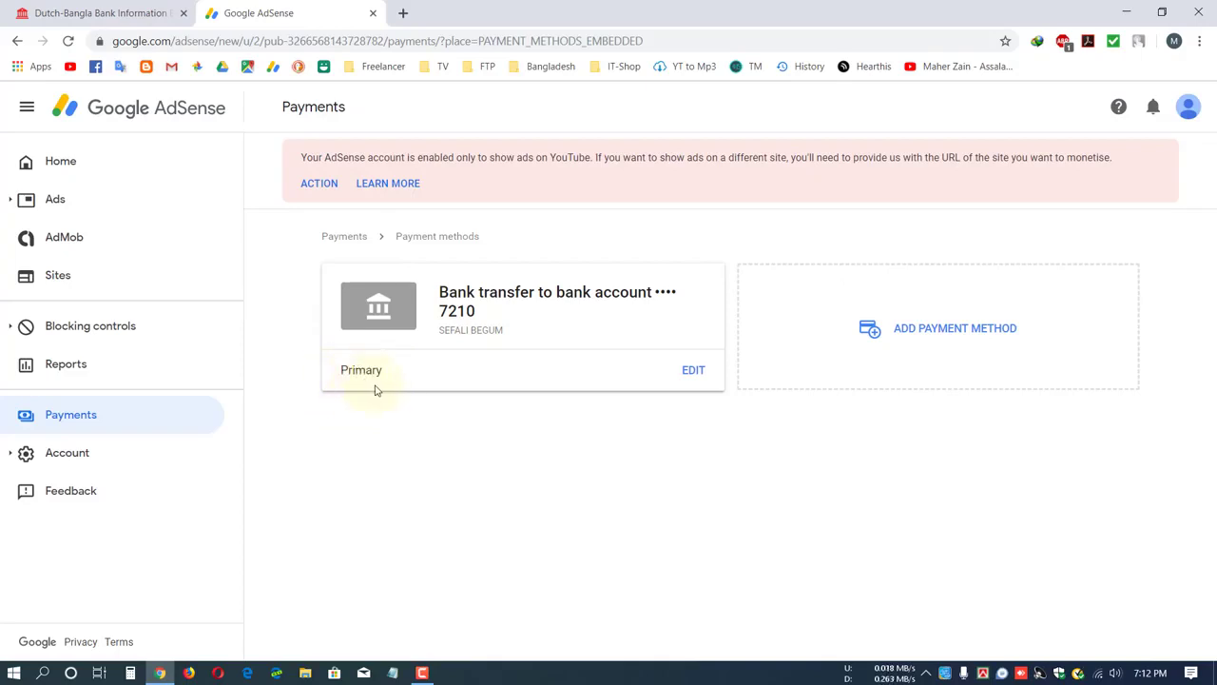